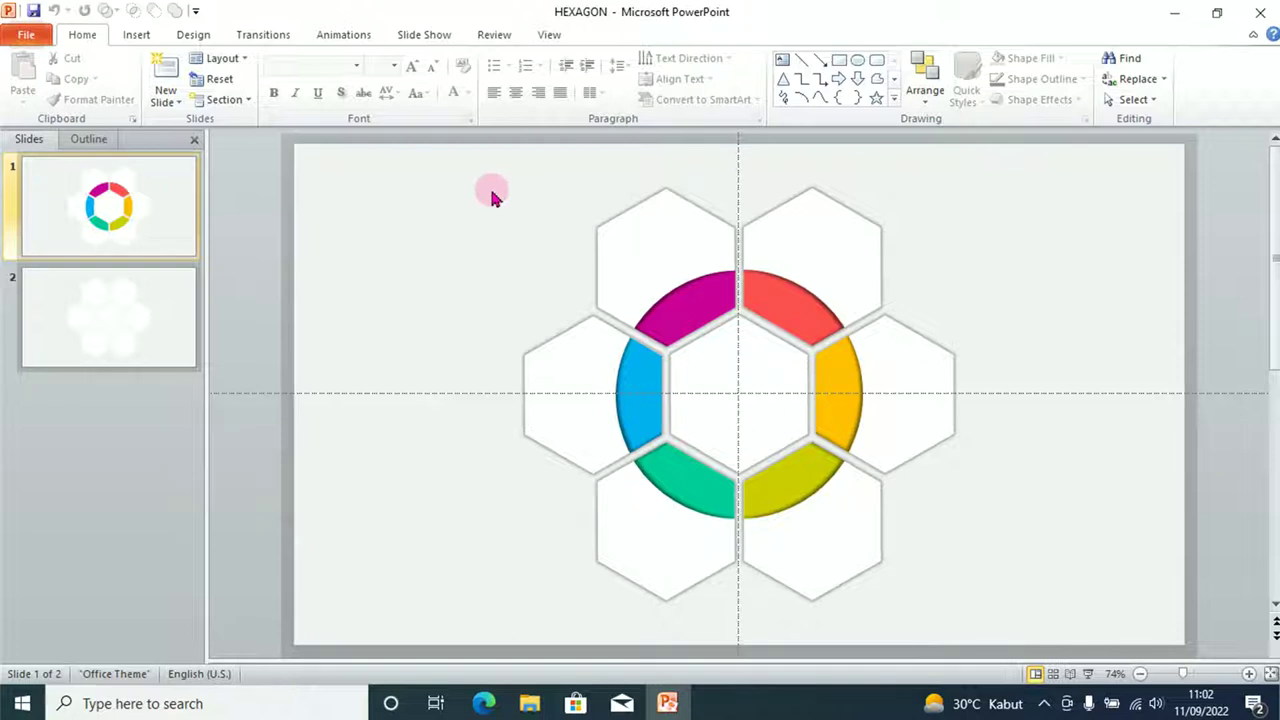
Step: Go to slide 2, which holds the seven plain white hexagons in a honeycomb
{"action": "left_click", "coordinate": [132, 340]}
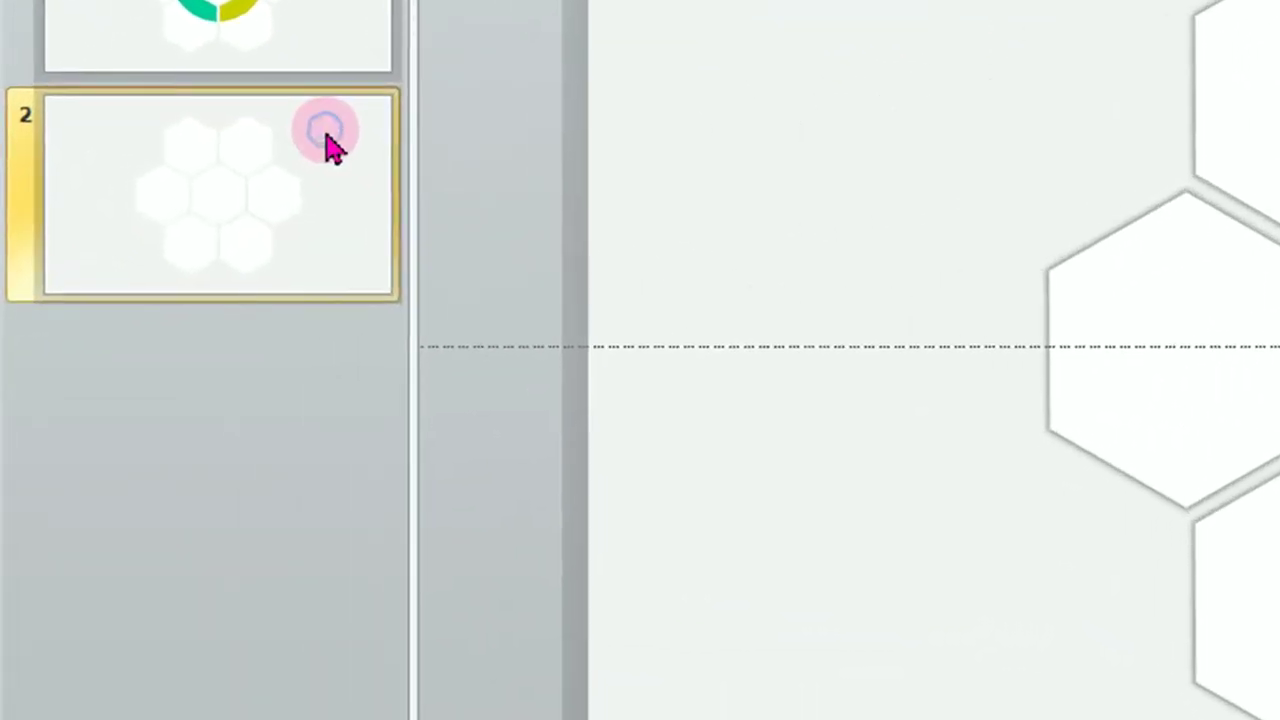
Step: Duplicate slide 2 as slide 3 and draw an oval circle right of the hexagons
{"action": "right_click", "coordinate": [327, 137]}
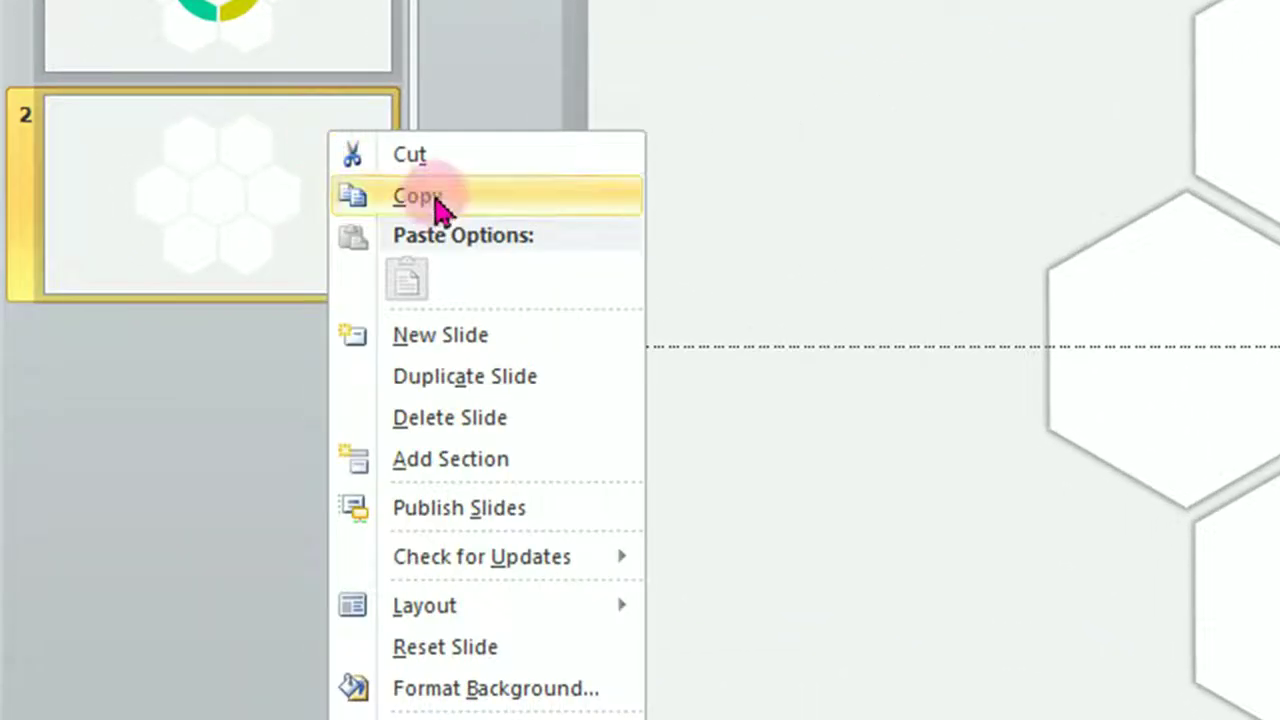
{"action": "left_click", "coordinate": [508, 378]}
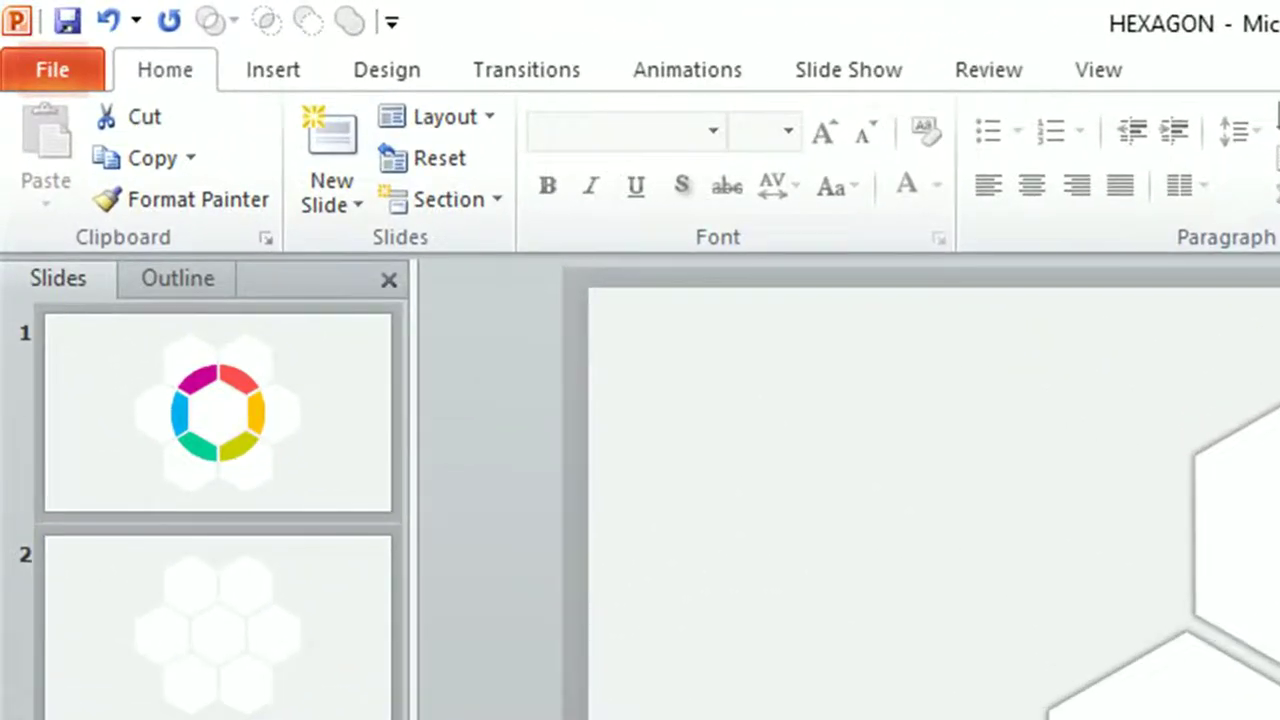
{"action": "left_click", "coordinate": [268, 70]}
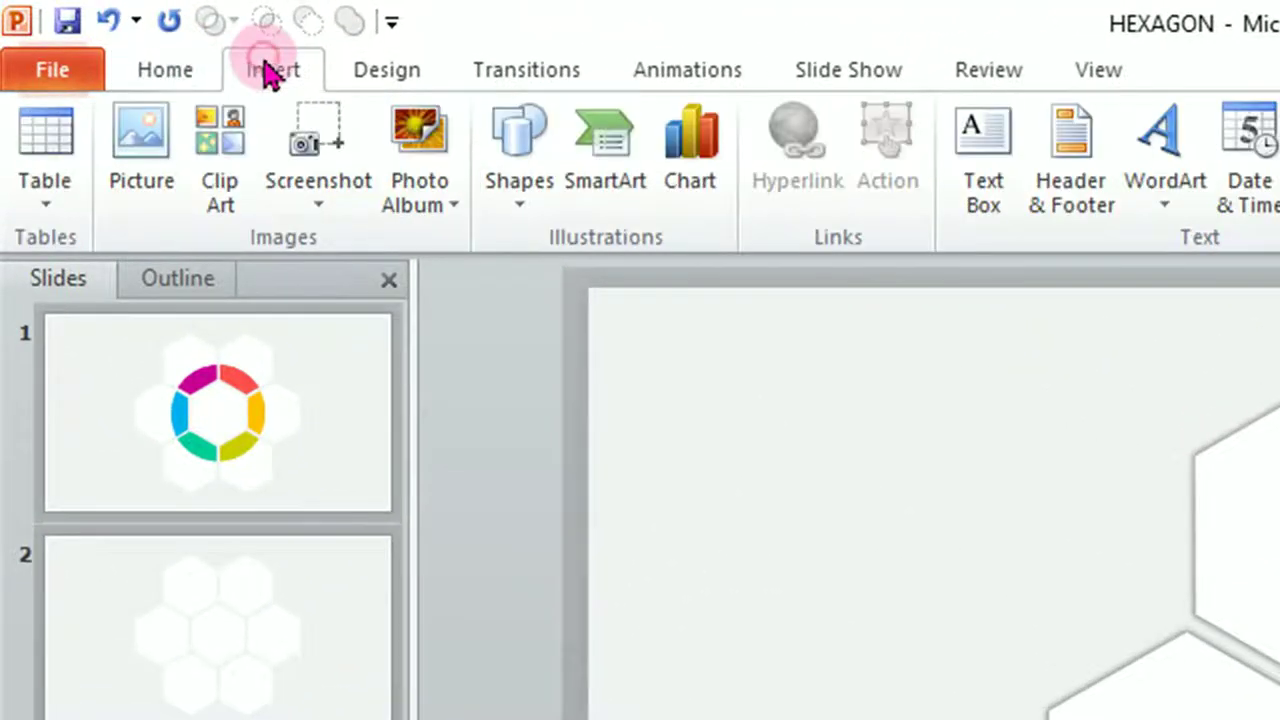
{"action": "left_click", "coordinate": [520, 200]}
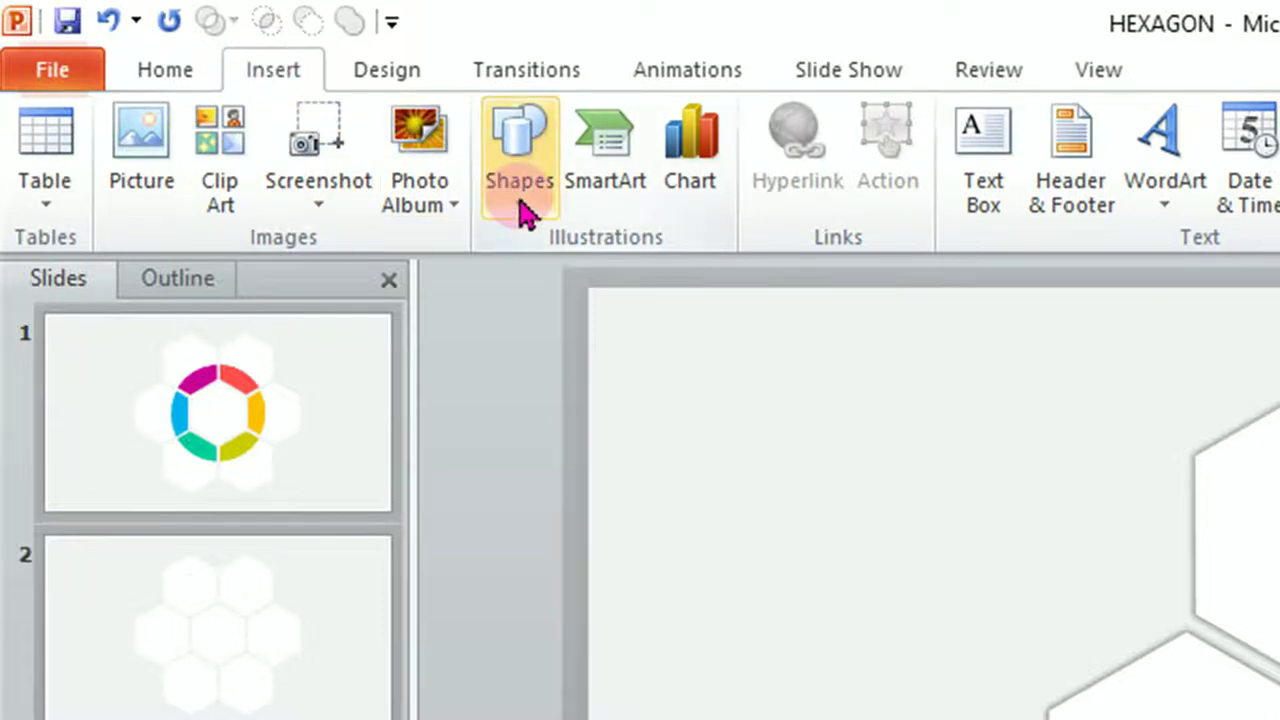
{"action": "left_click", "coordinate": [521, 207]}
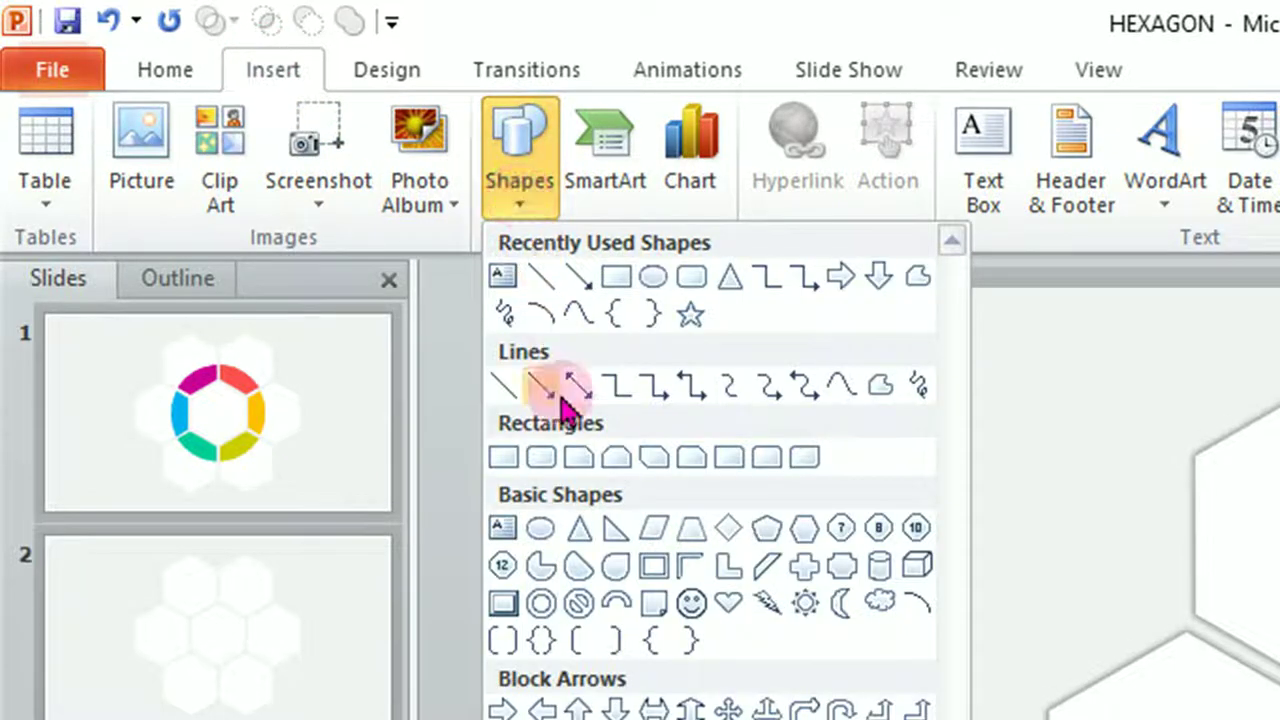
{"action": "left_click", "coordinate": [540, 528]}
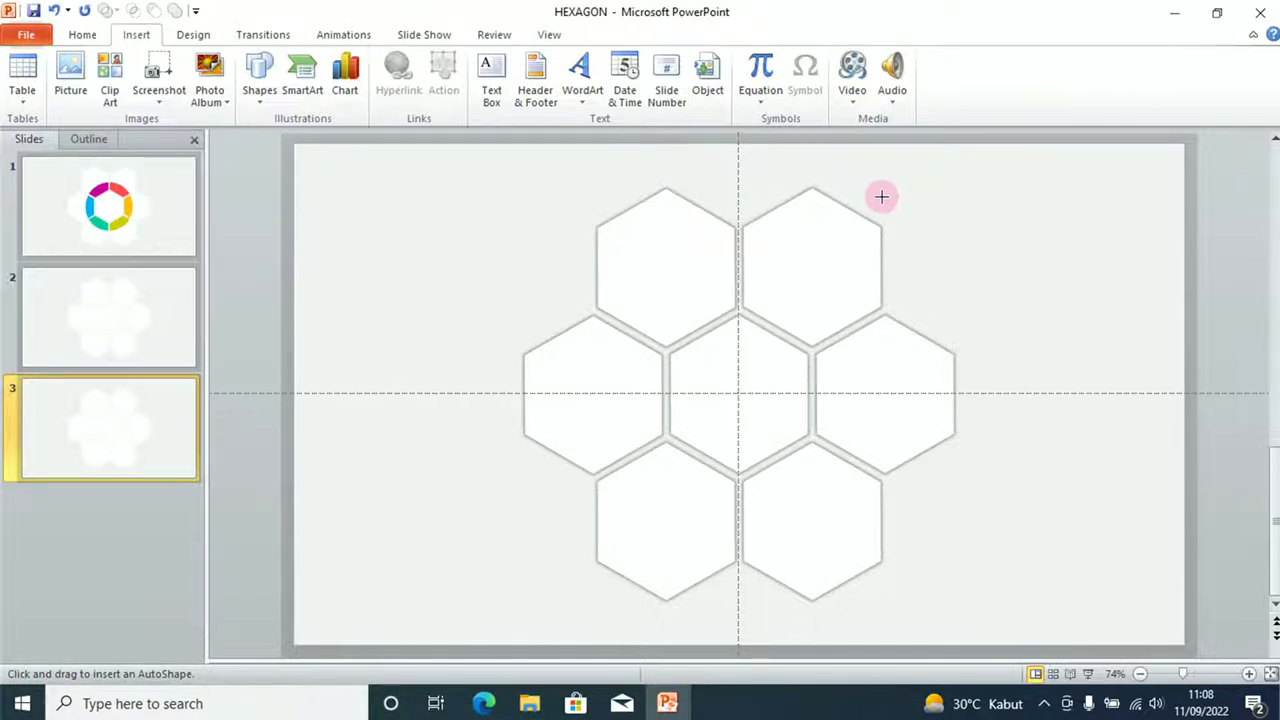
{"action": "left_click_drag", "start_coordinate": [881, 197], "coordinate": [1036, 440]}
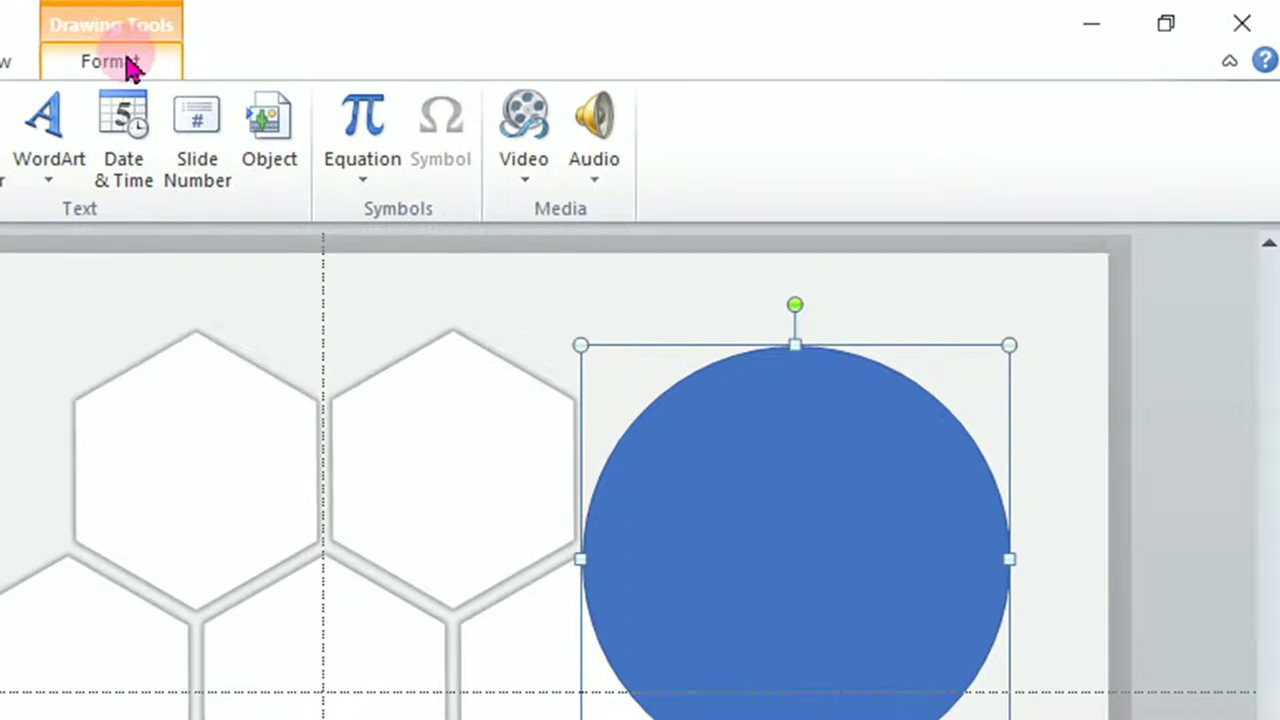
Step: Resize the circle to 9,5 cm height and 9,5 cm width
{"action": "left_click", "coordinate": [128, 66]}
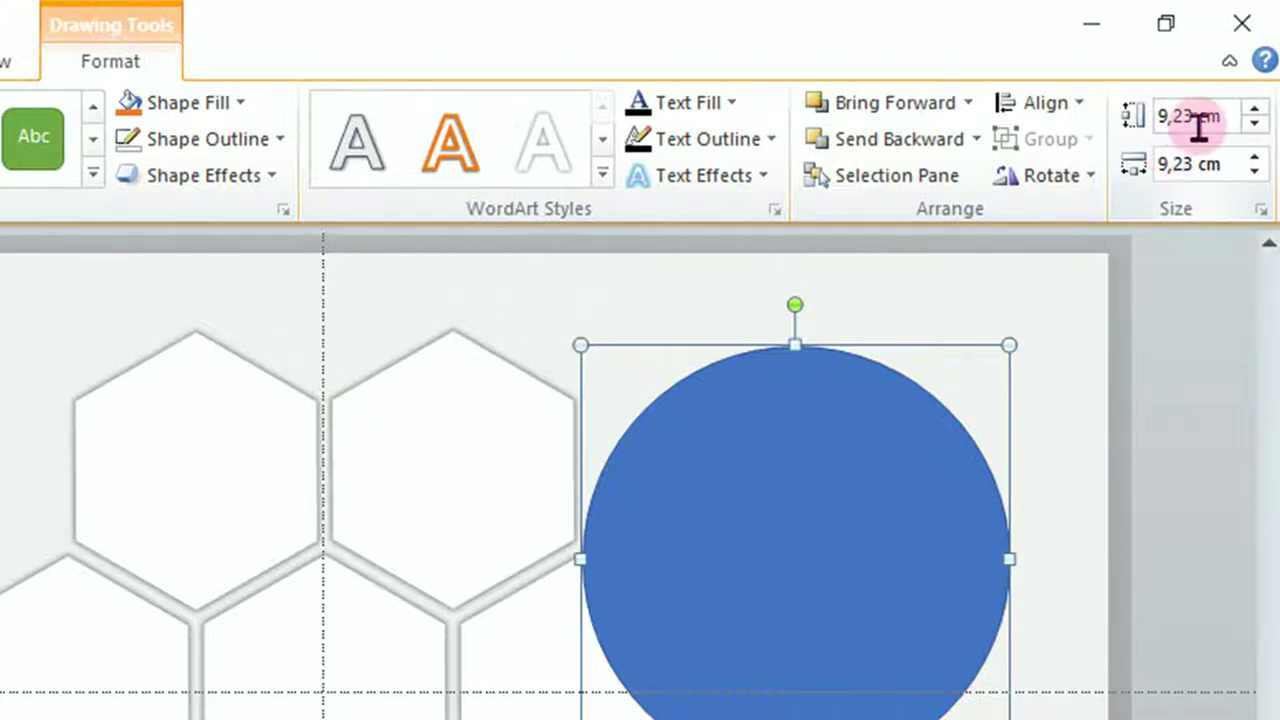
{"action": "left_click", "coordinate": [1254, 112]}
{"action": "left_click", "coordinate": [1255, 111]}
{"action": "left_click", "coordinate": [1255, 111]}
{"action": "left_click", "coordinate": [1255, 158]}
{"action": "left_click", "coordinate": [1255, 158]}
{"action": "left_click", "coordinate": [1255, 158]}
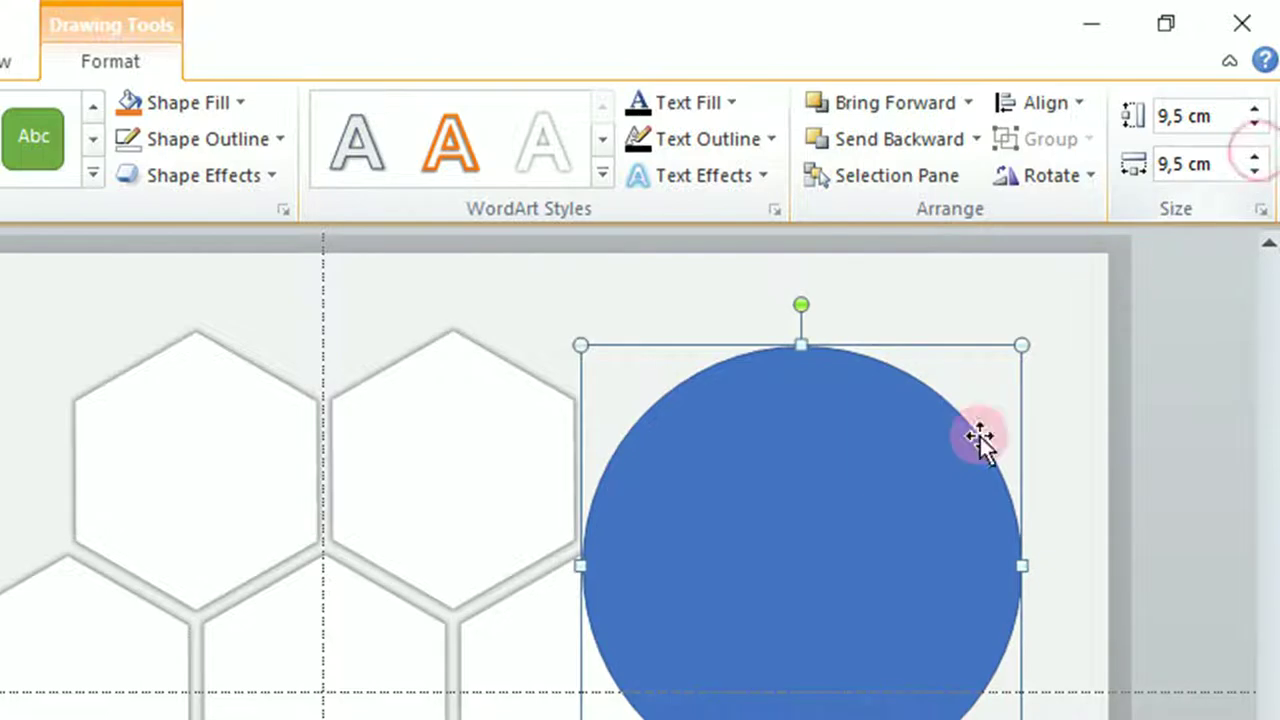
Step: Move the circle left over the upper hexagons and set its outline to No Outline
{"action": "left_click_drag", "start_coordinate": [842, 570], "coordinate": [584, 555]}
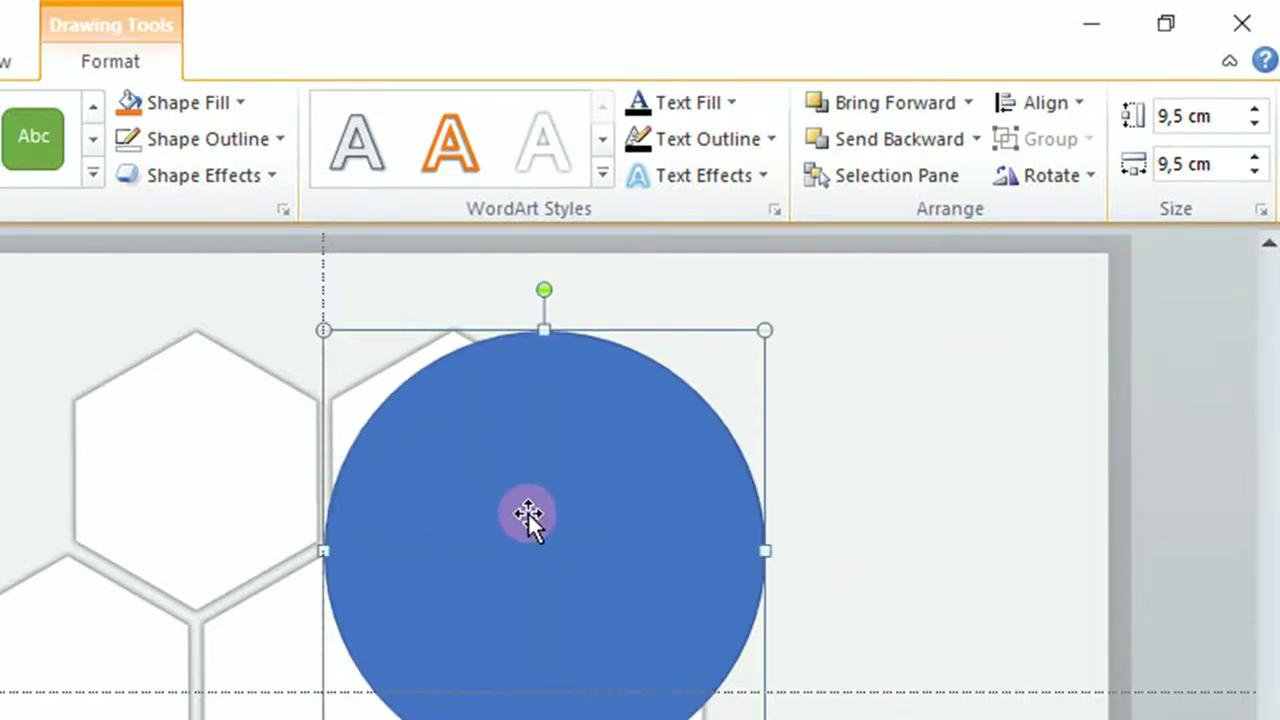
{"action": "left_click", "coordinate": [283, 145]}
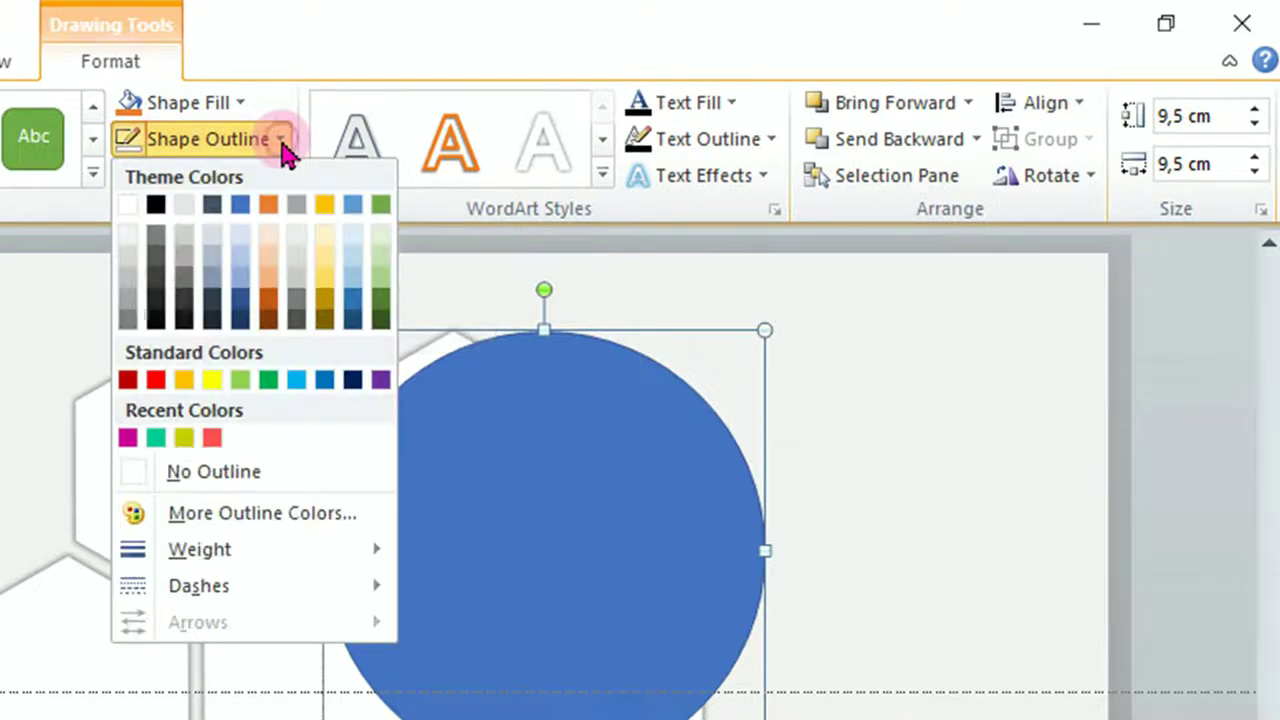
{"action": "left_click", "coordinate": [230, 474]}
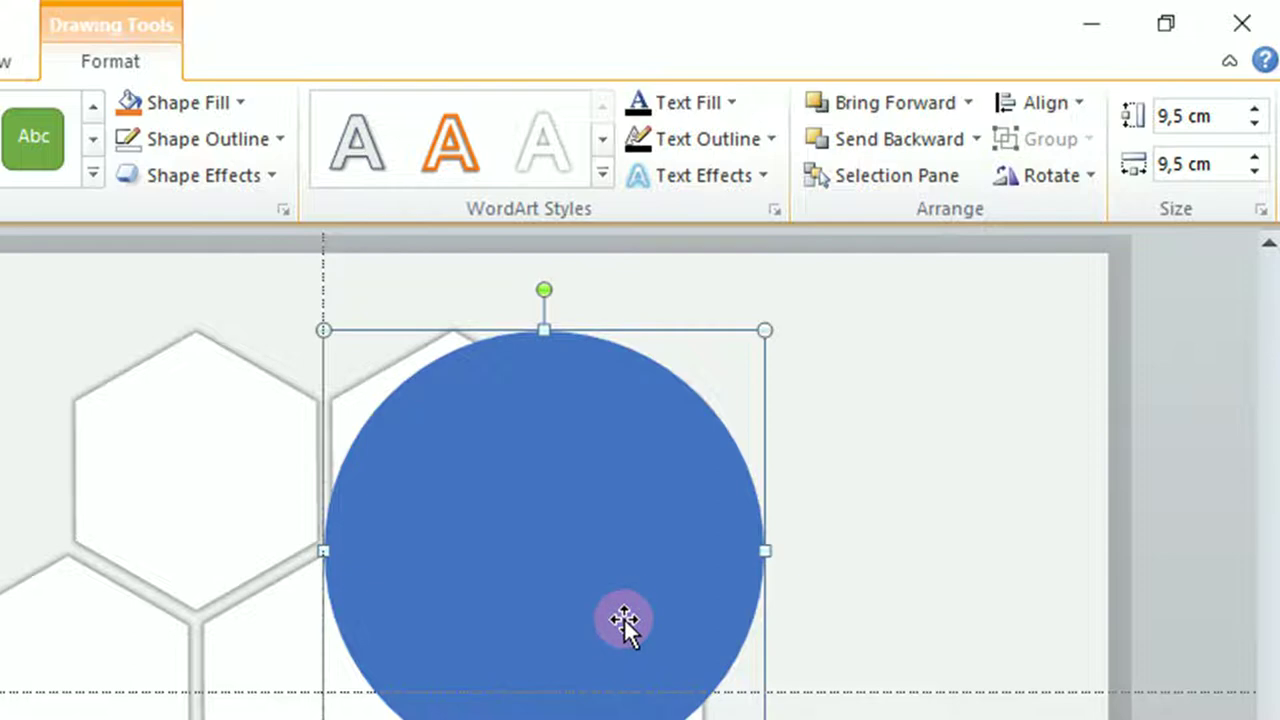
Step: Align the circle to the slide's centre and middle, then select the top-right hexagon
{"action": "left_click", "coordinate": [1080, 110]}
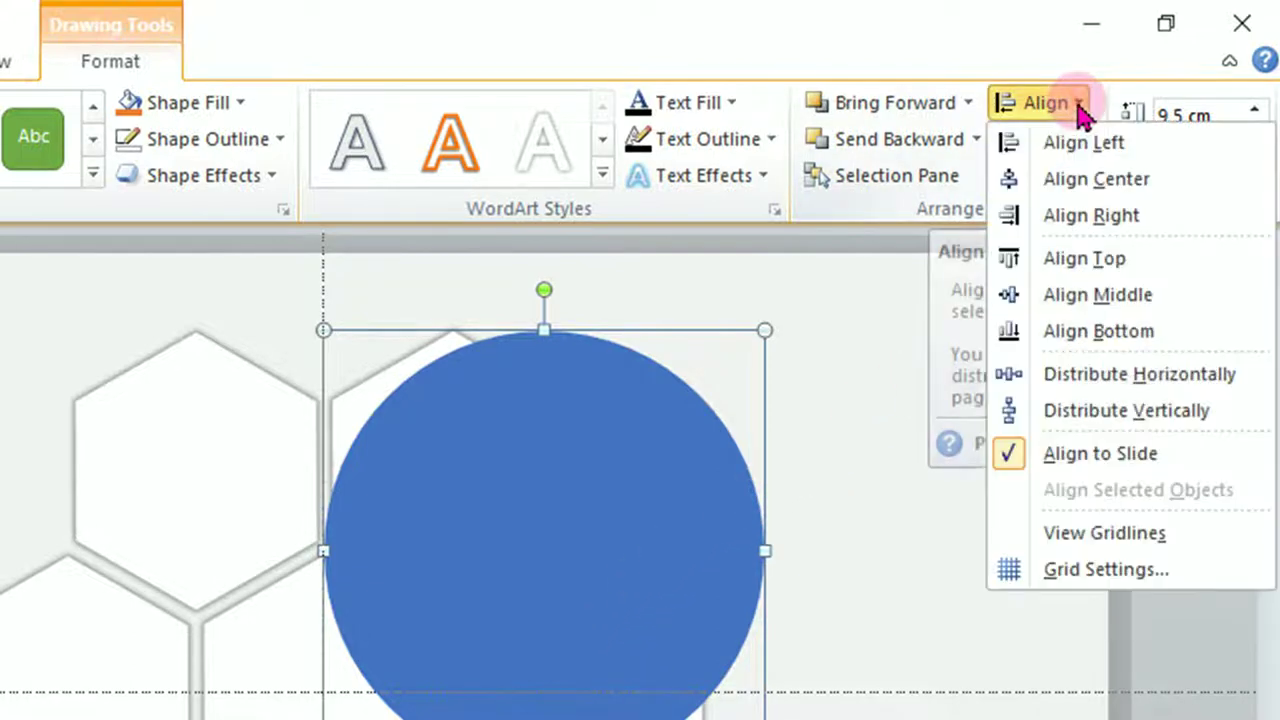
{"action": "left_click", "coordinate": [1100, 180]}
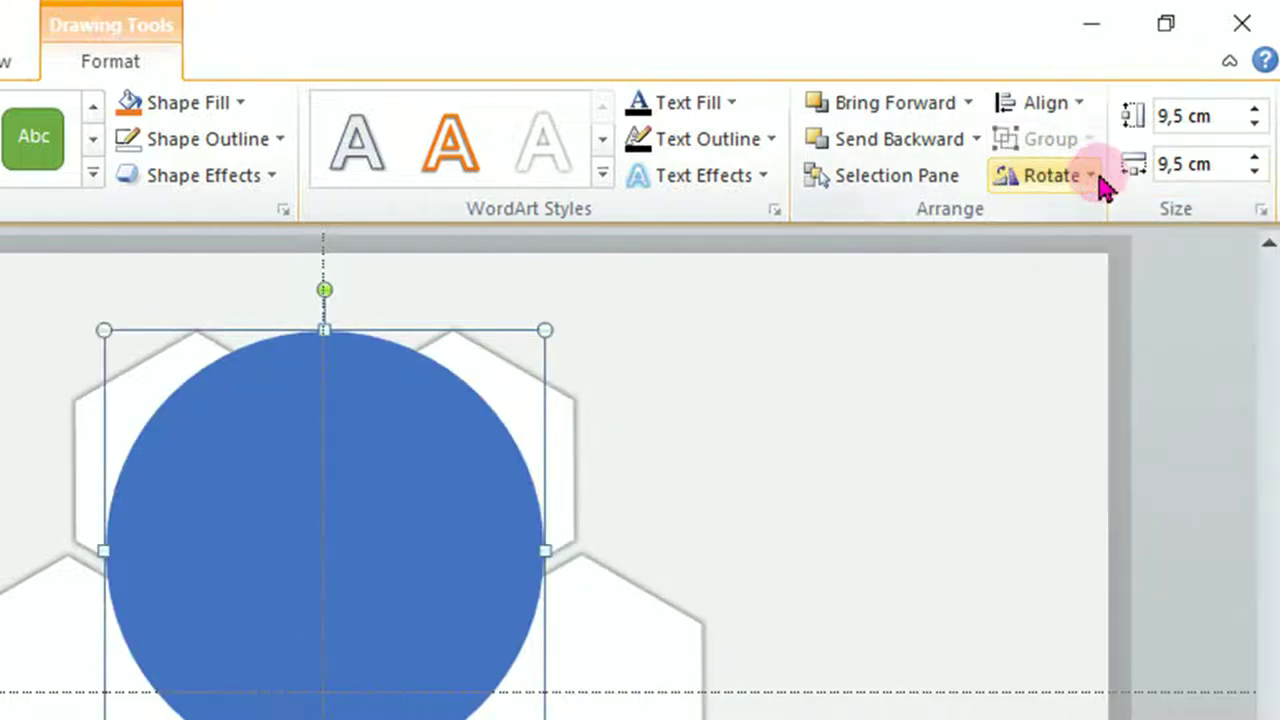
{"action": "left_click", "coordinate": [1085, 110]}
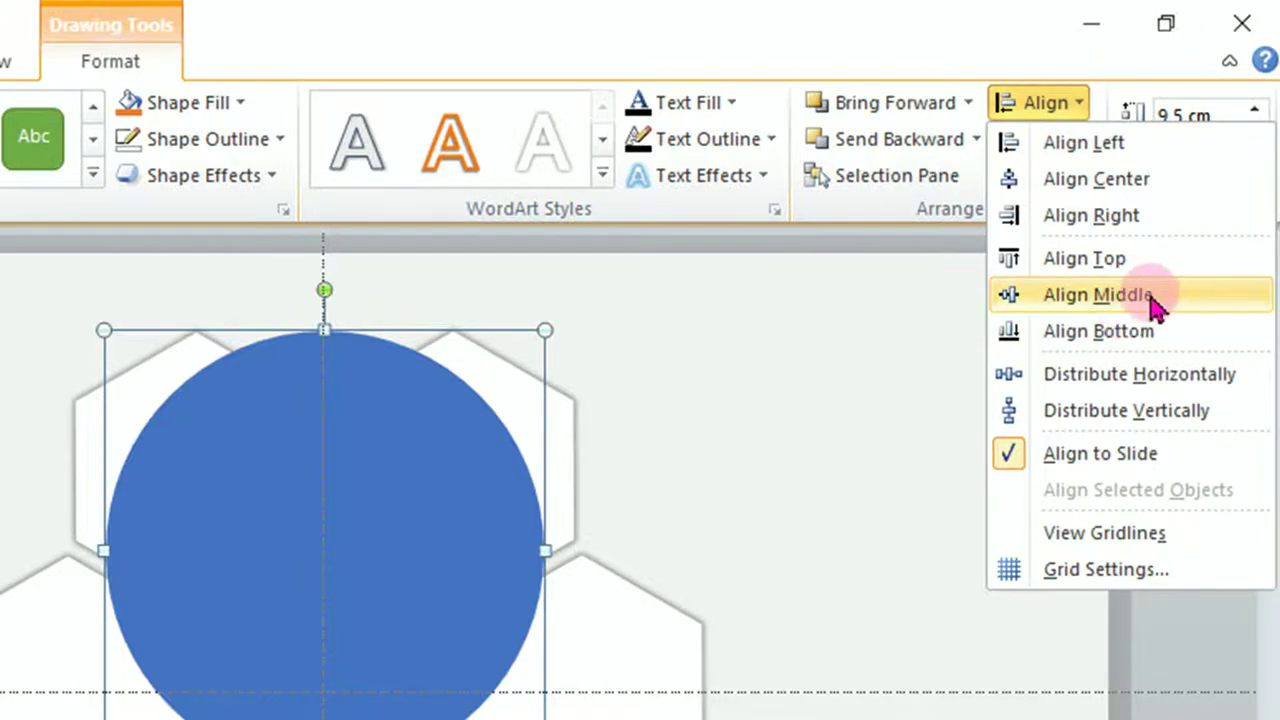
{"action": "left_click", "coordinate": [1148, 300]}
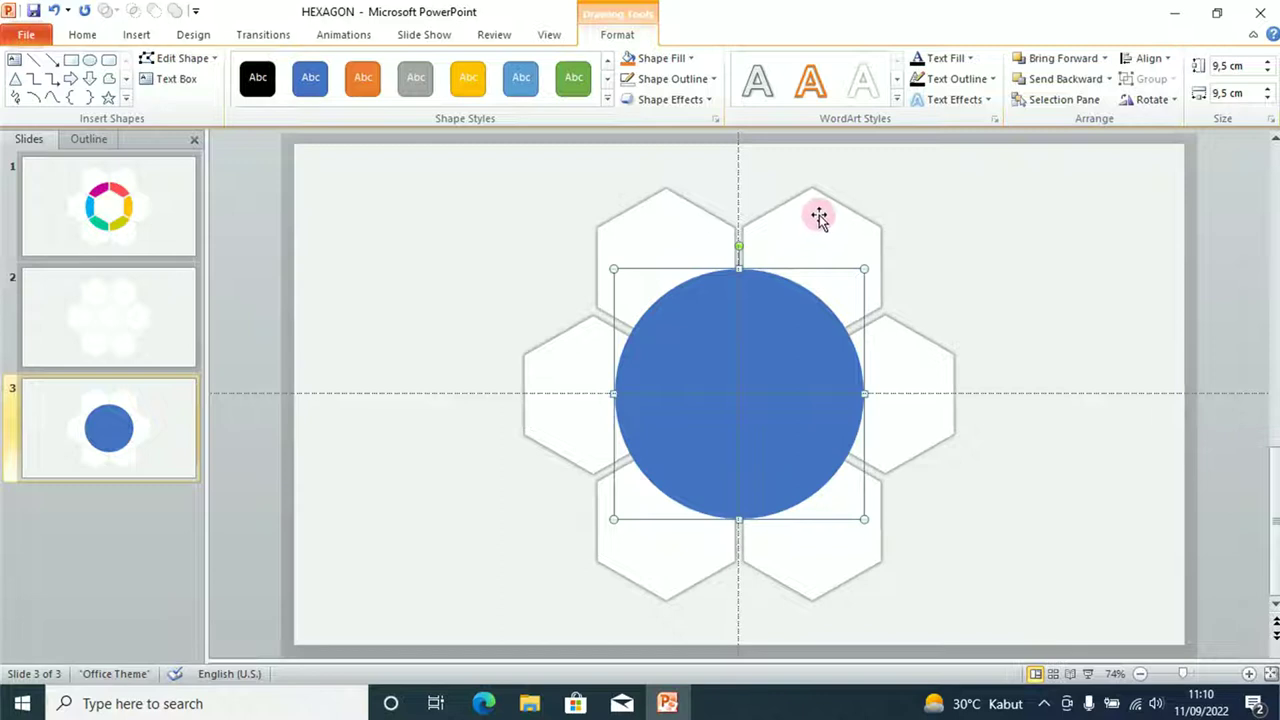
{"action": "left_click", "coordinate": [819, 217]}
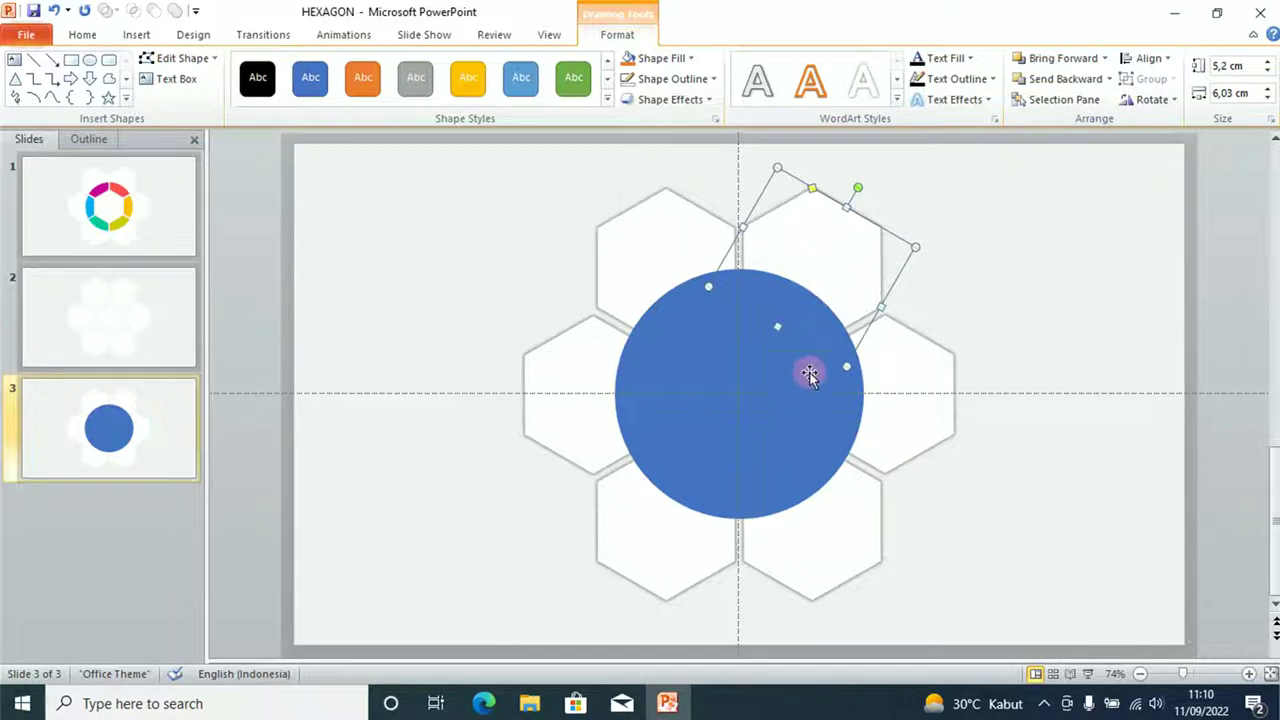
Step: Apply Shape Intersect to the top-right hexagon and blue circle, leaving a small arc sliver
{"action": "left_click", "coordinate": [794, 435], "text": "shift"}
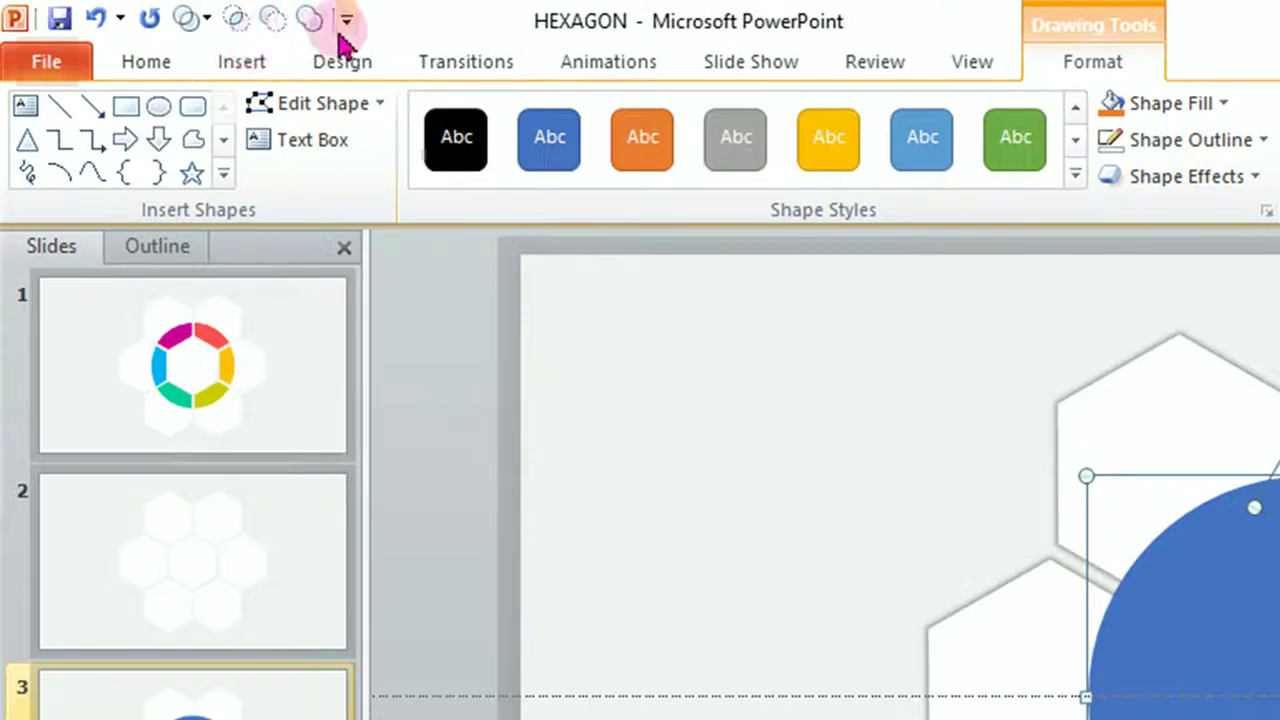
{"action": "left_click", "coordinate": [206, 20]}
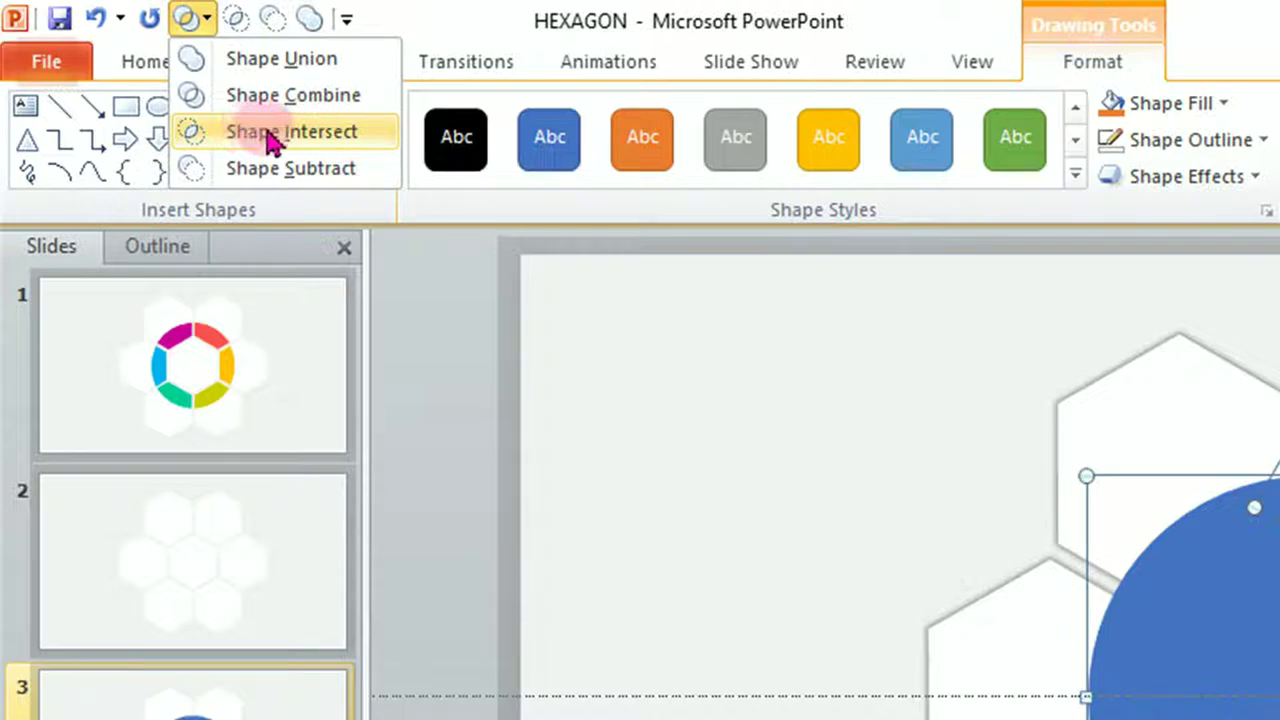
{"action": "left_click", "coordinate": [268, 136]}
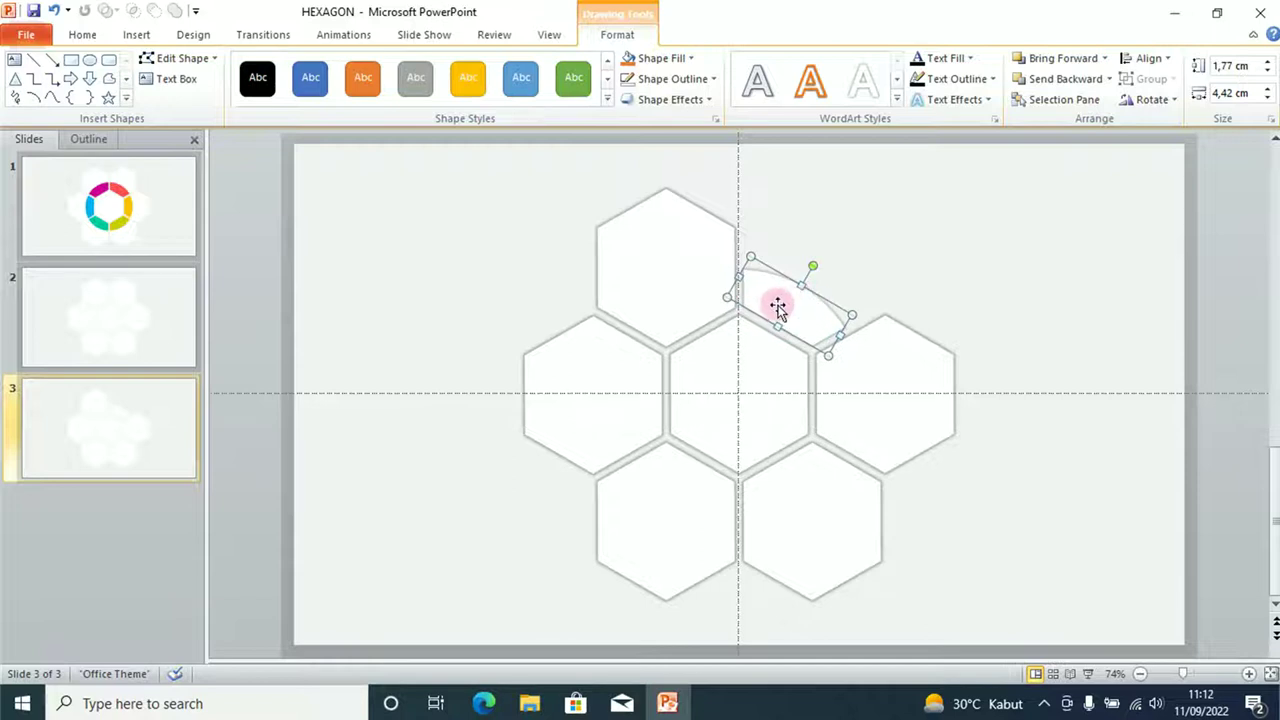
Step: Copy the arc sliver and paste it onto slide 2 over the hexagons
{"action": "left_click", "coordinate": [86, 35]}
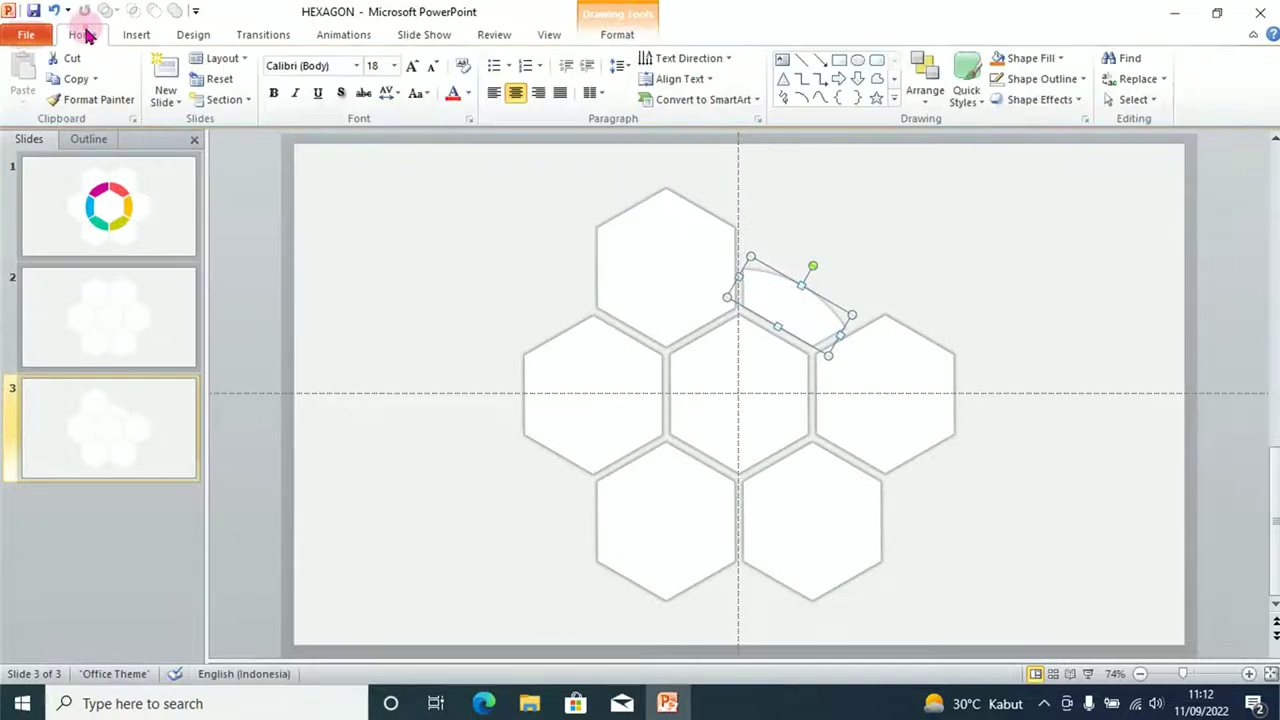
{"action": "left_click", "coordinate": [74, 80]}
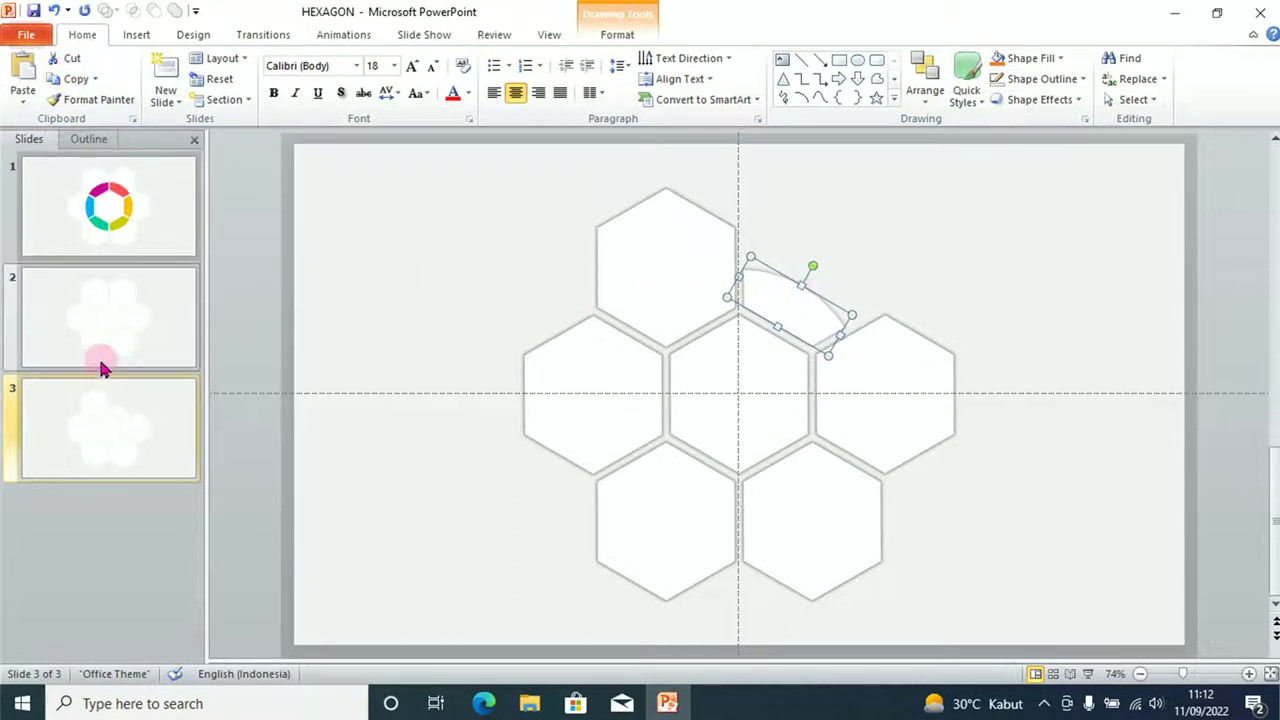
{"action": "left_click", "coordinate": [118, 318]}
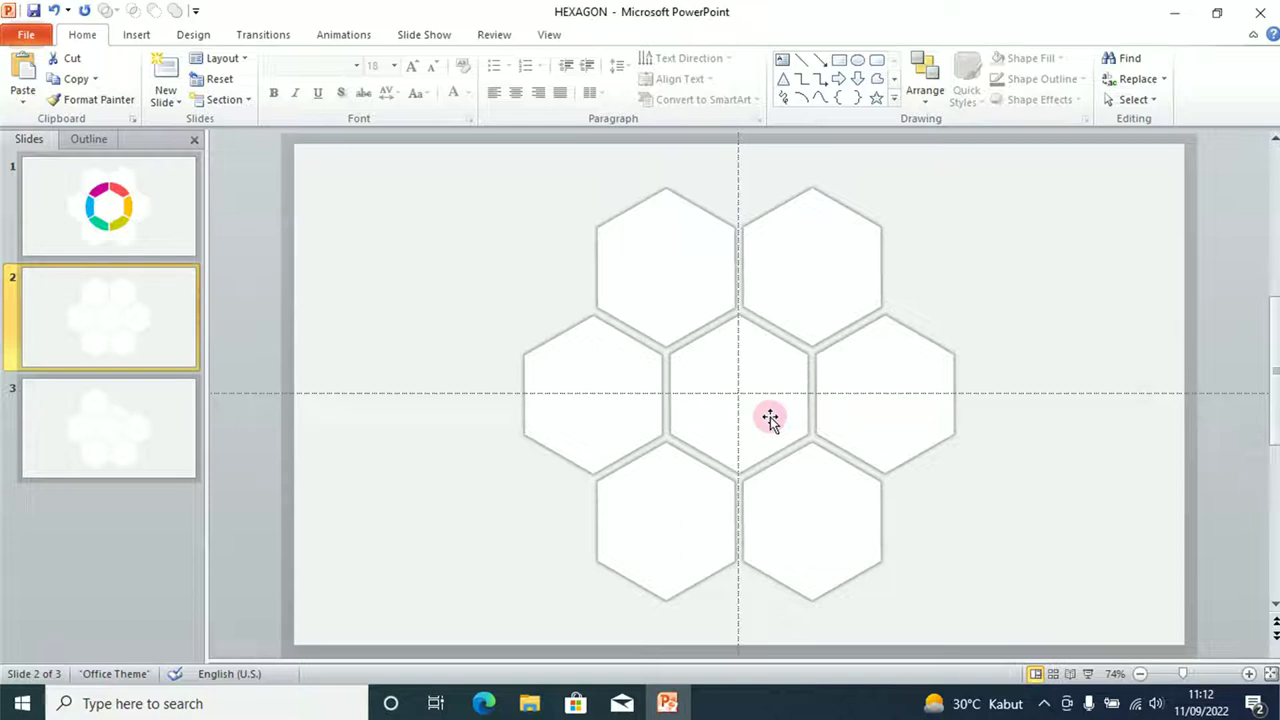
{"action": "left_click", "coordinate": [25, 67]}
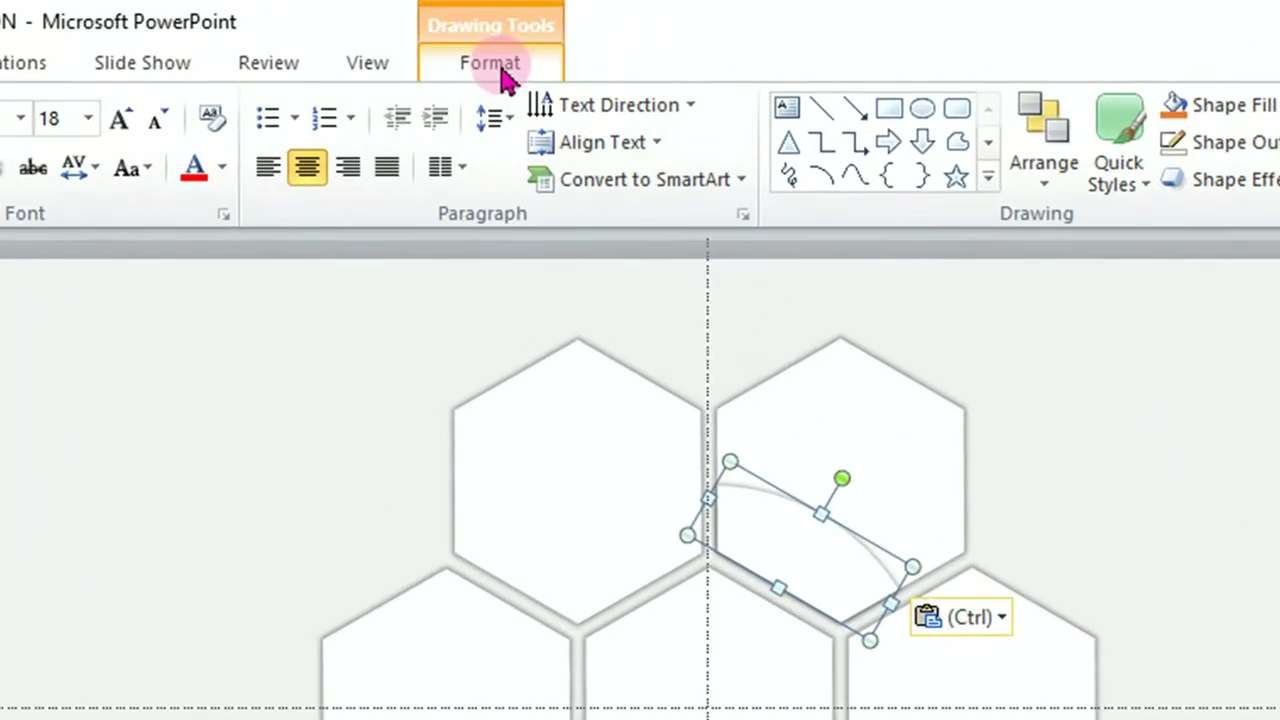
{"action": "left_click", "coordinate": [495, 65]}
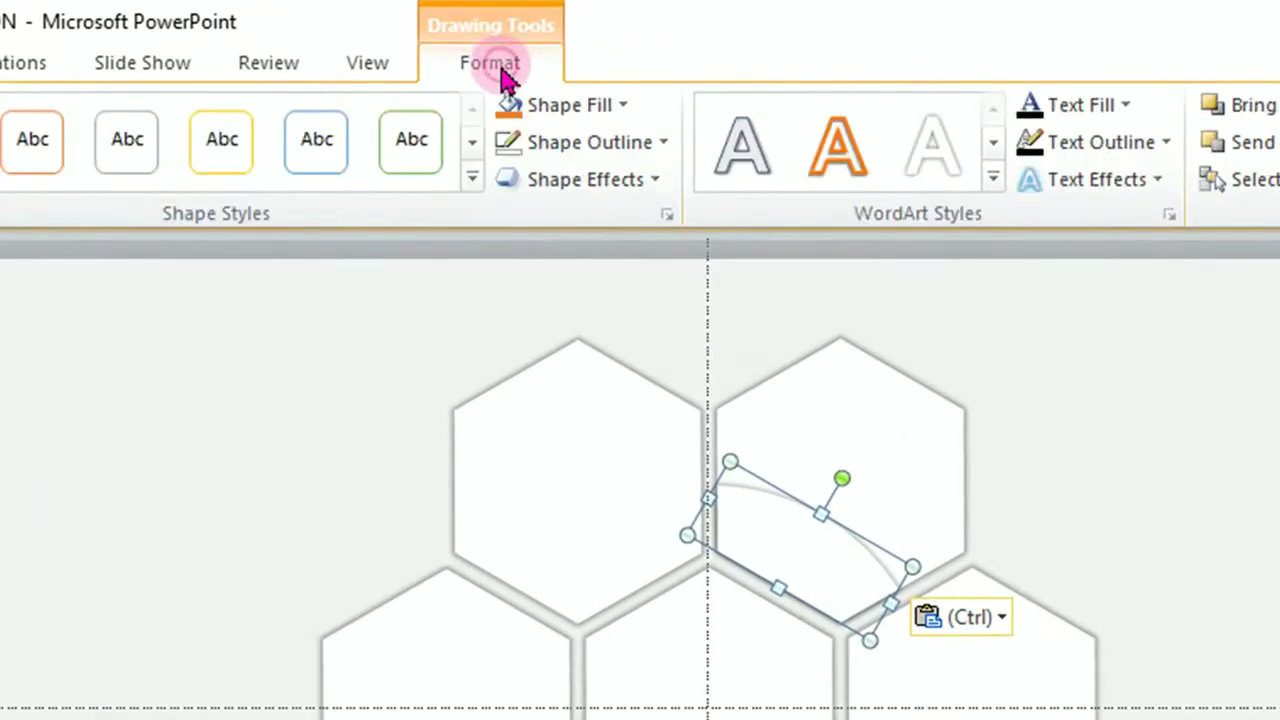
Step: Fill the pasted arc with a salmon pink chosen under More Fill Colors
{"action": "left_click", "coordinate": [628, 110]}
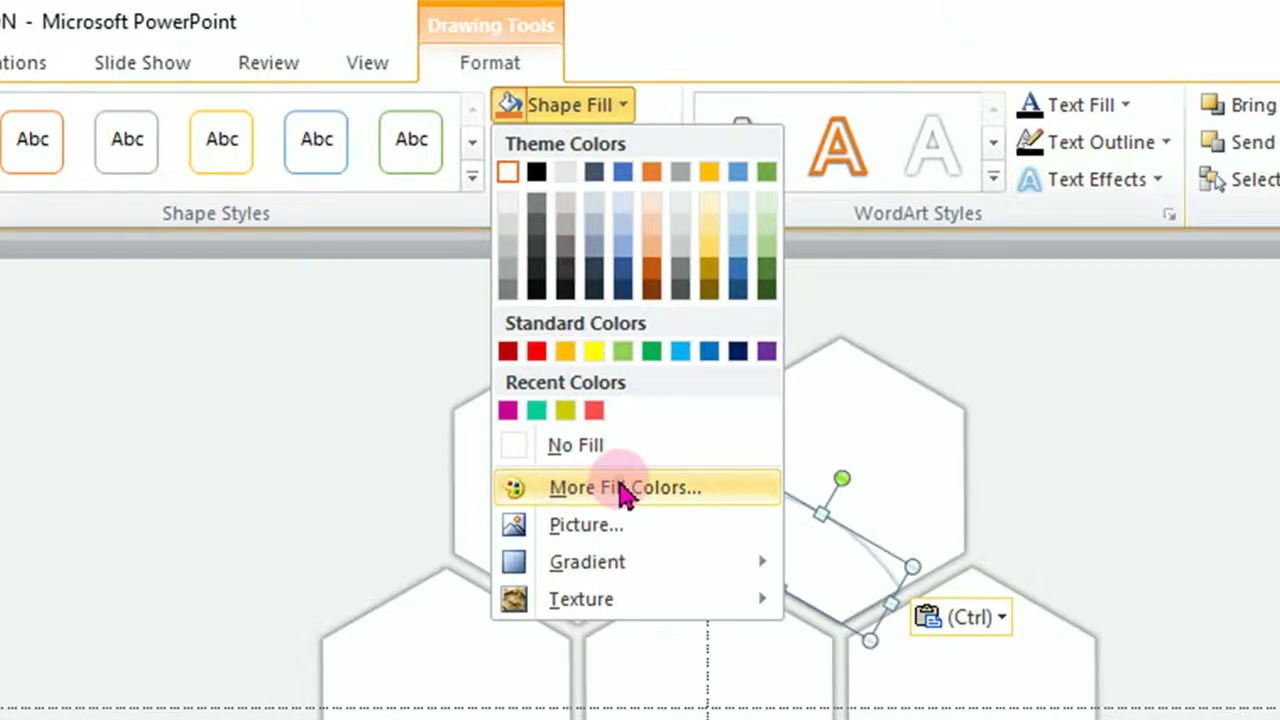
{"action": "left_click", "coordinate": [622, 490]}
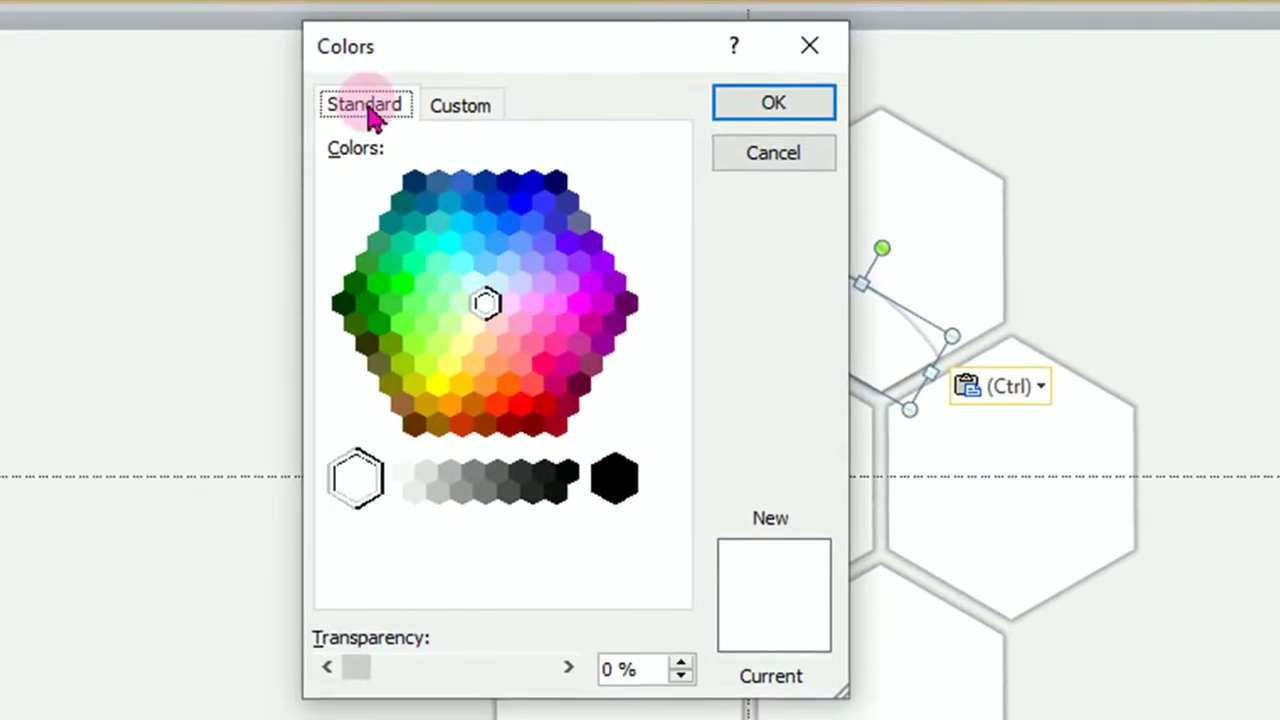
{"action": "left_click", "coordinate": [520, 364]}
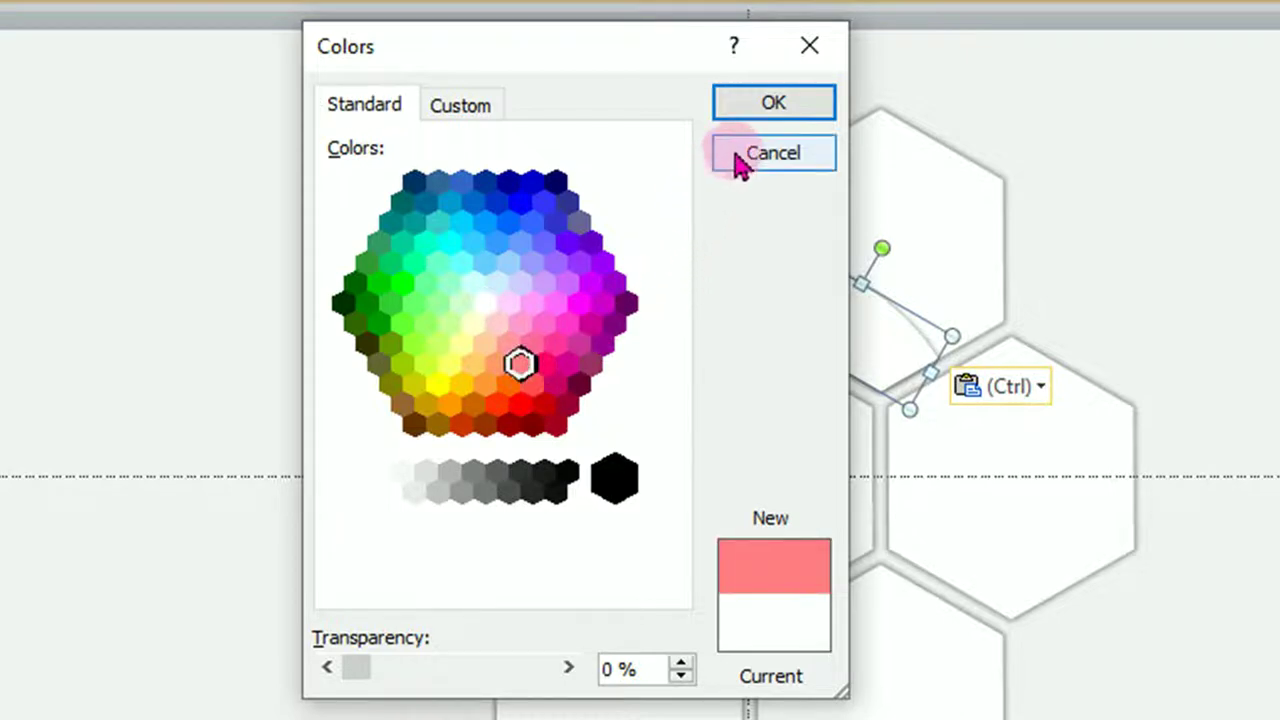
{"action": "left_click", "coordinate": [771, 108]}
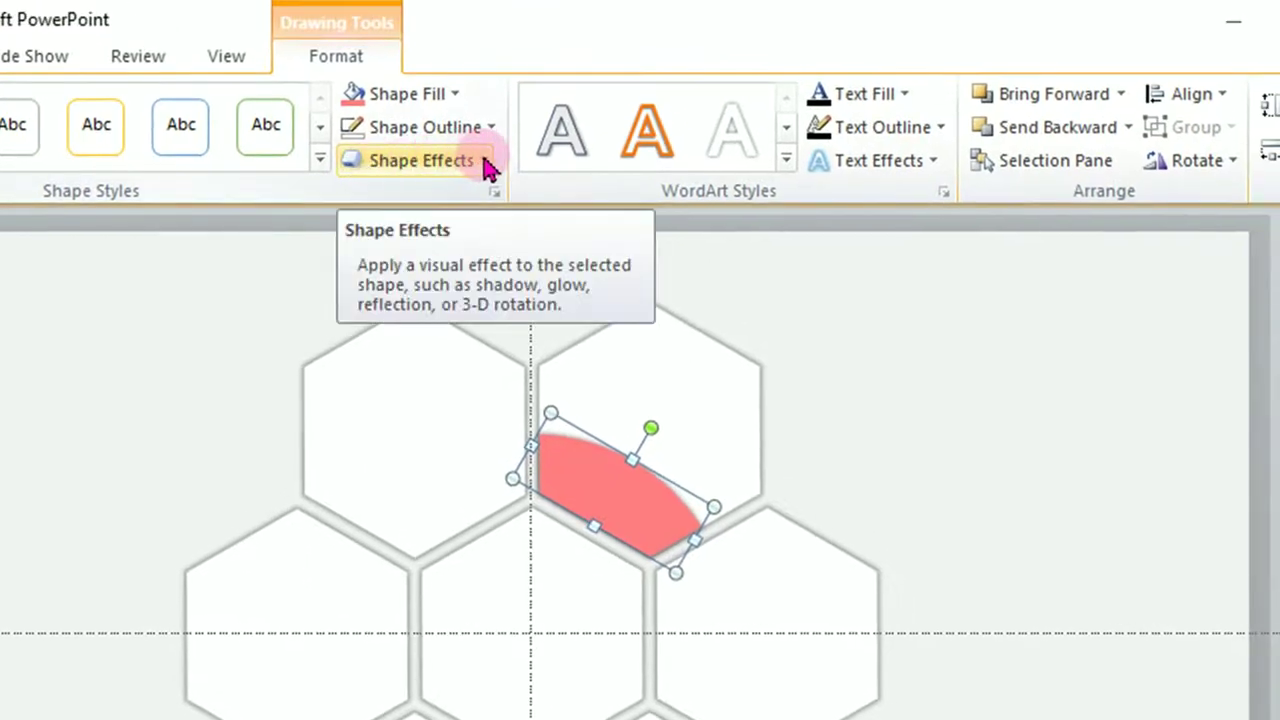
Step: Give the pink arc an inner shadow preset and drag a copy toward the upper-left hexagon
{"action": "left_click", "coordinate": [485, 163]}
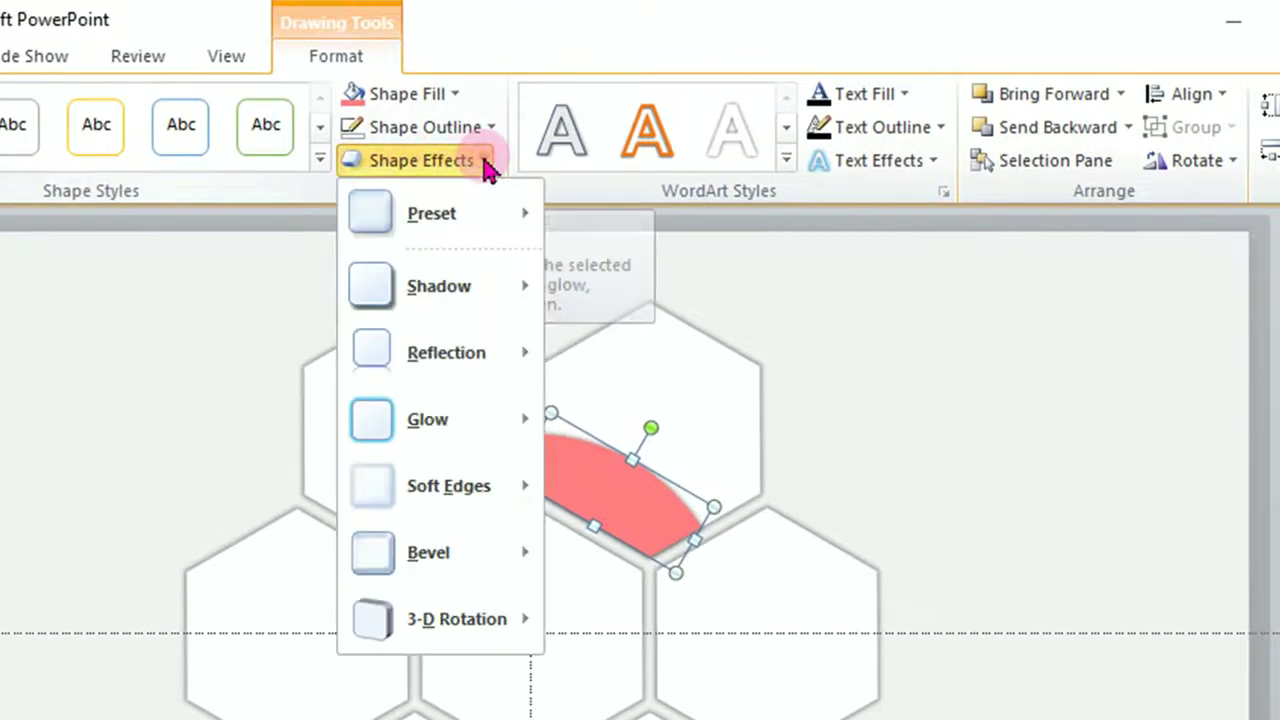
{"action": "left_click", "coordinate": [458, 294]}
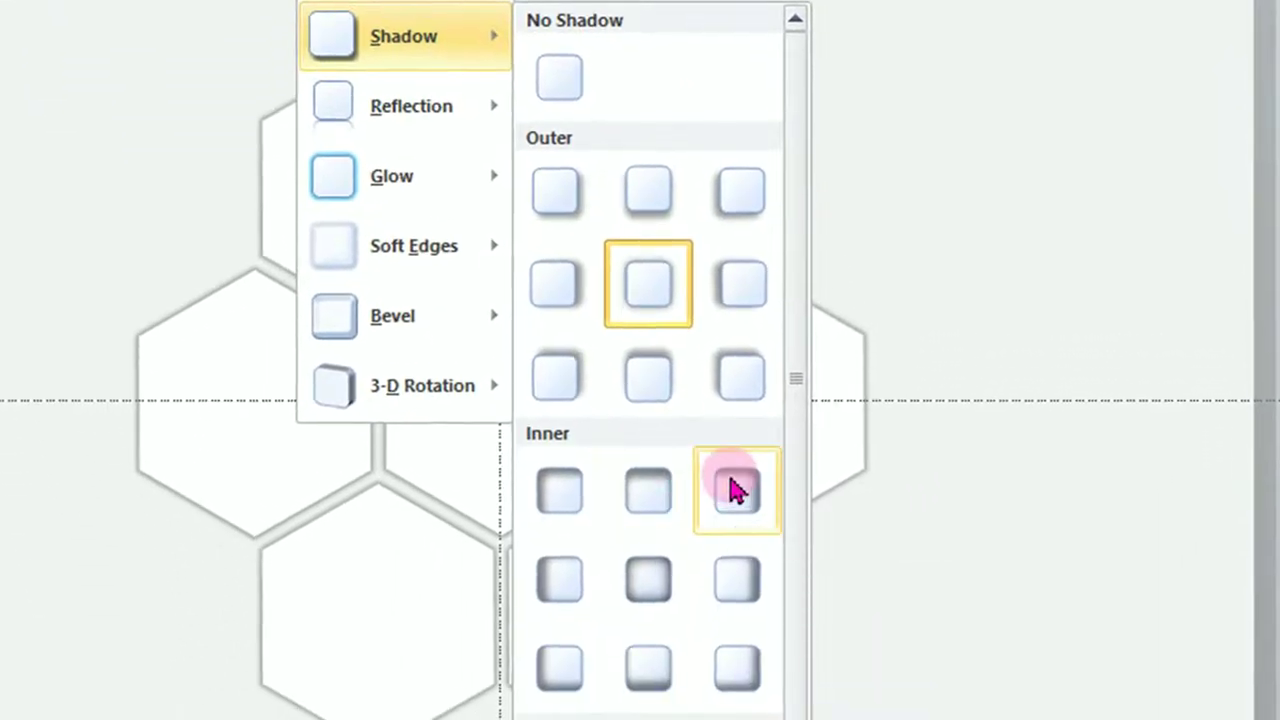
{"action": "left_click", "coordinate": [737, 497]}
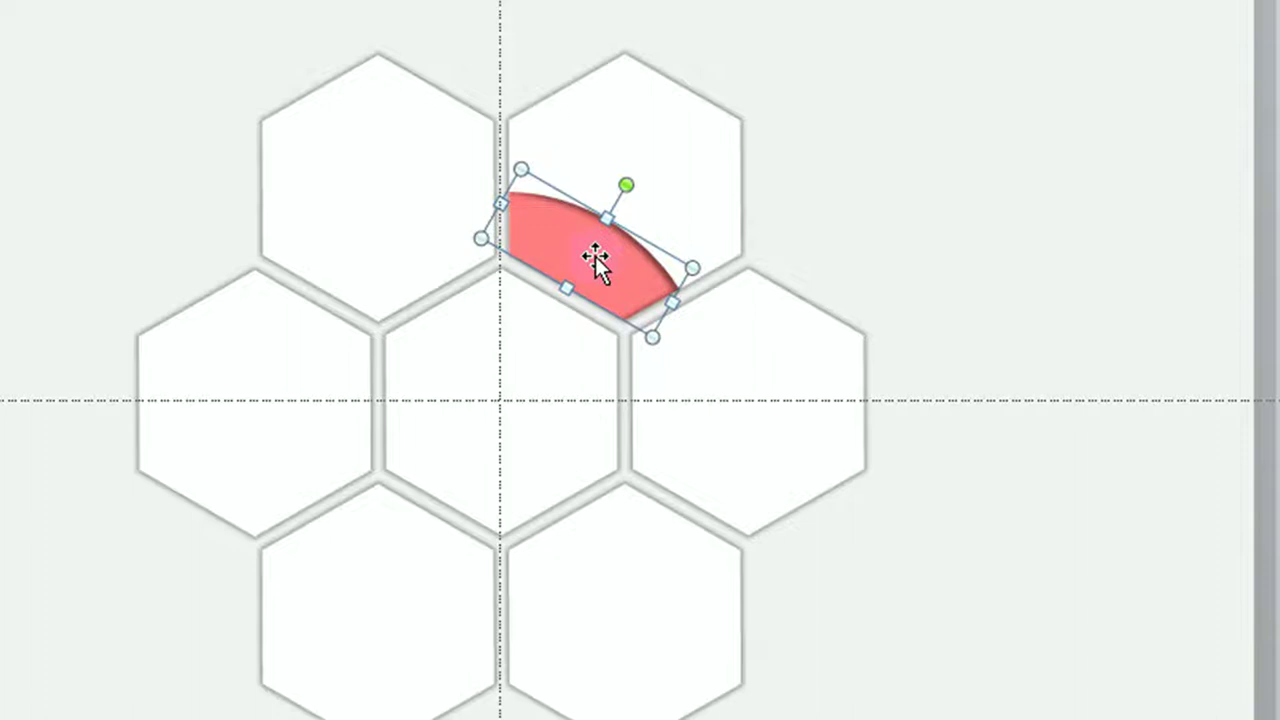
{"action": "left_click_drag", "start_coordinate": [595, 258], "coordinate": [405, 248]}
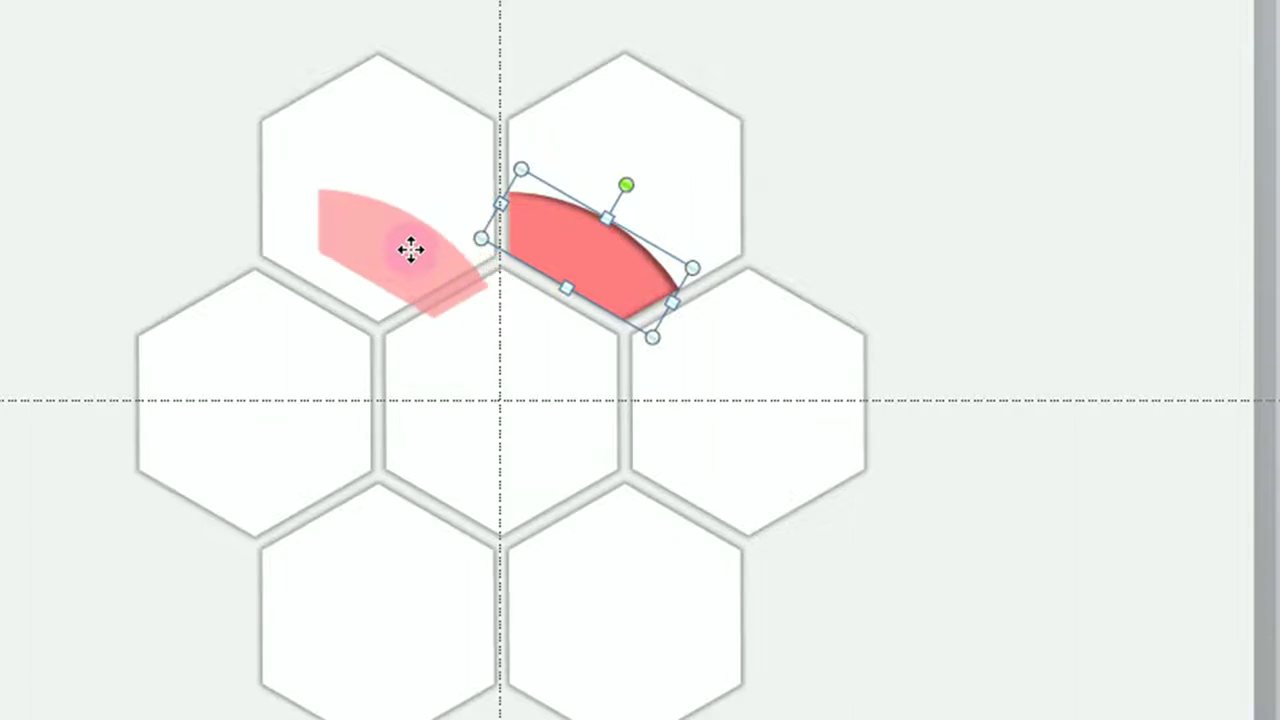
Step: Place a horizontally flipped arc copy in the upper-left hexagon, aligned with the original
{"action": "left_click_drag", "start_coordinate": [405, 248], "coordinate": [412, 250]}
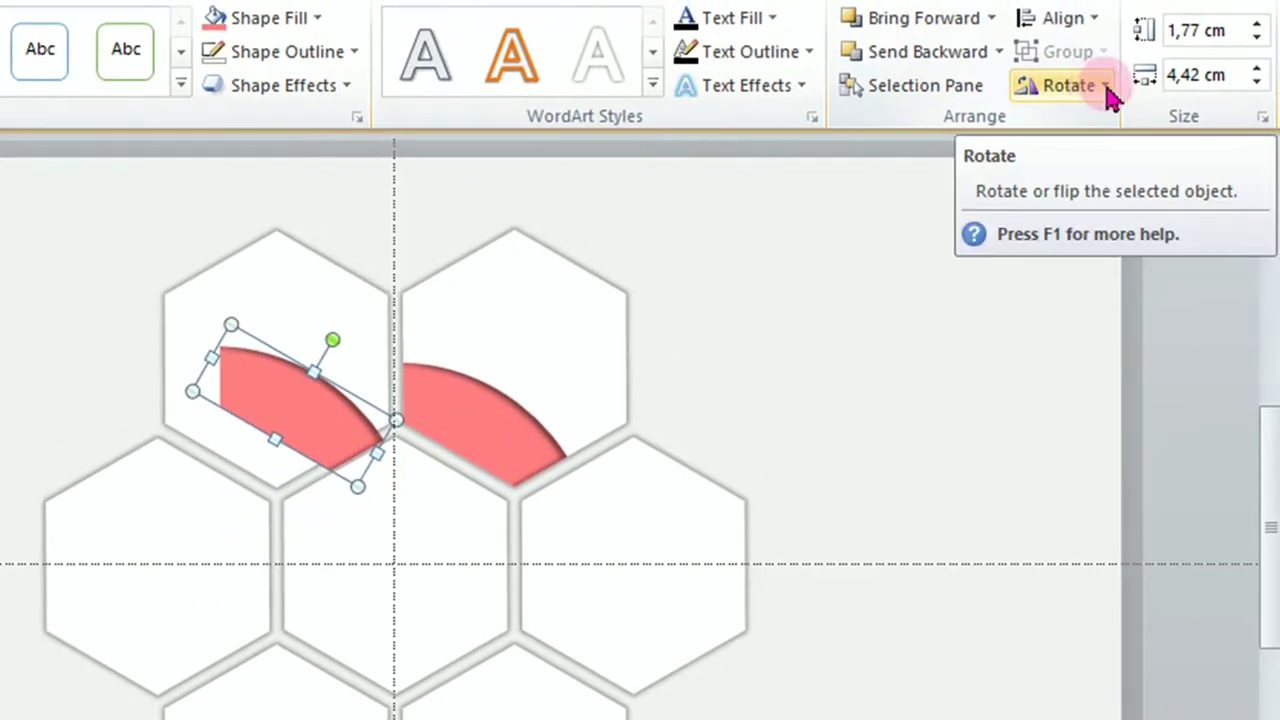
{"action": "left_click", "coordinate": [1104, 88]}
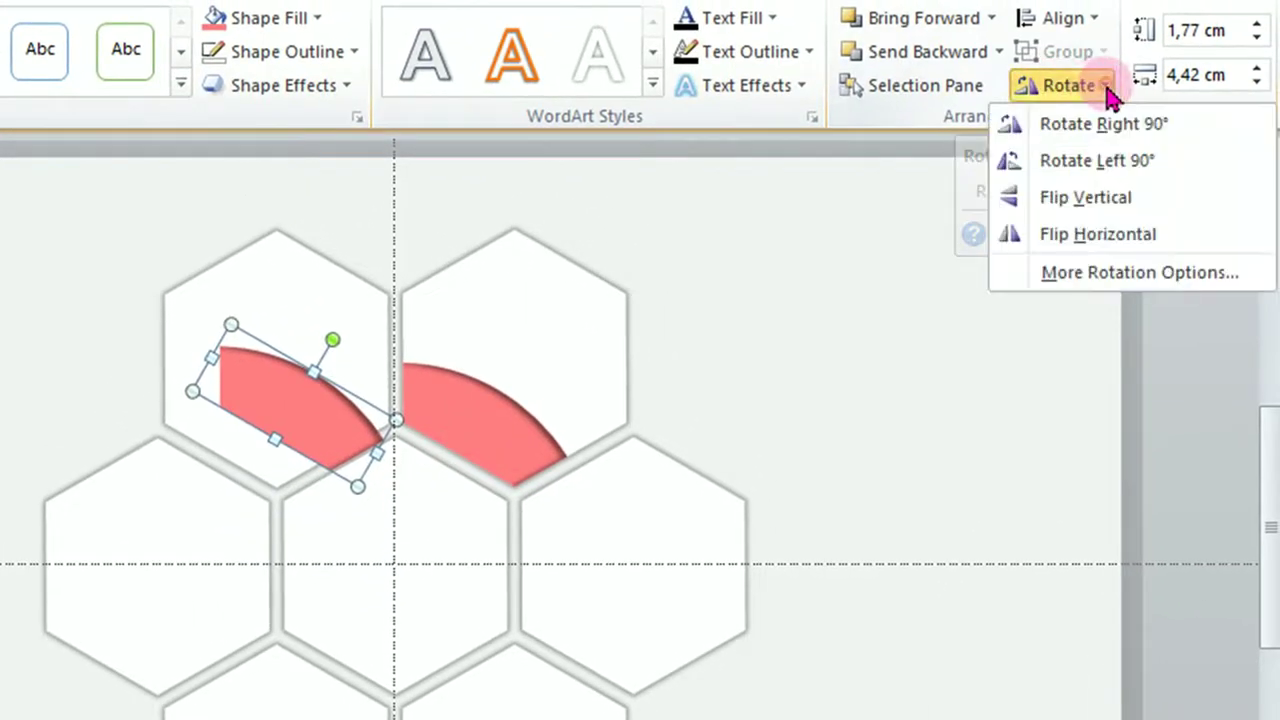
{"action": "left_click", "coordinate": [1096, 234]}
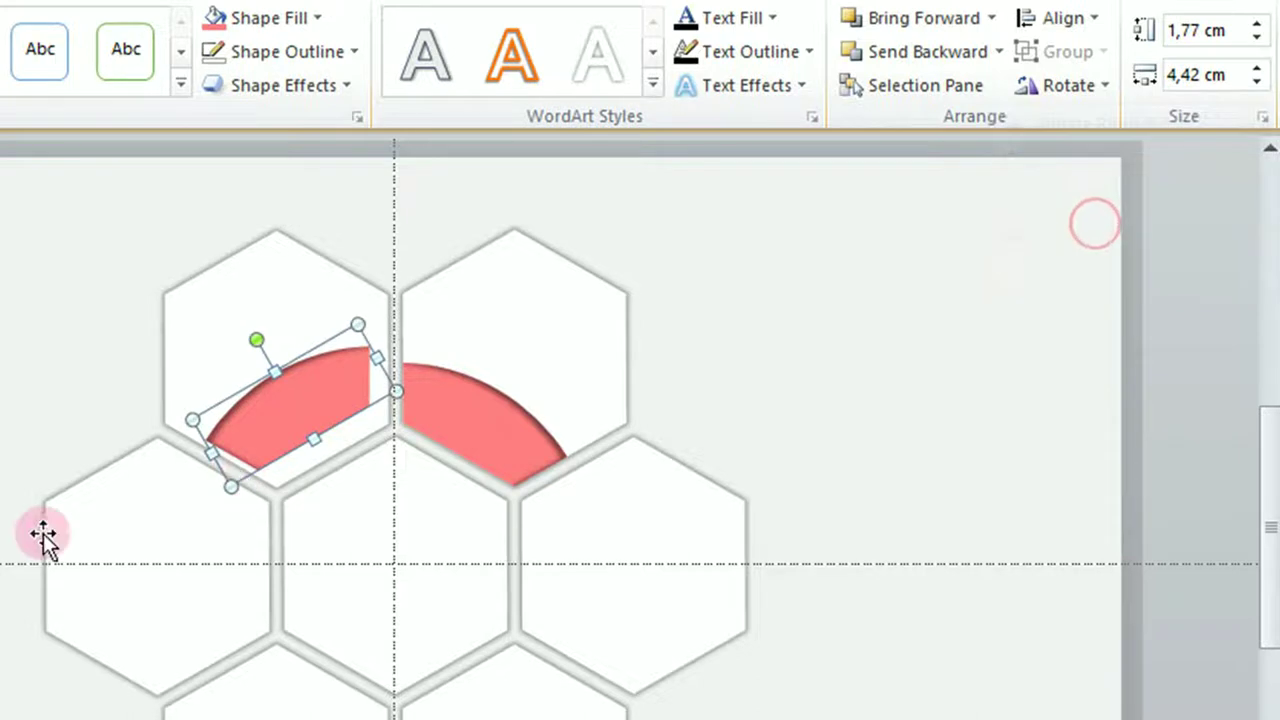
{"action": "left_click_drag", "start_coordinate": [325, 401], "coordinate": [331, 416]}
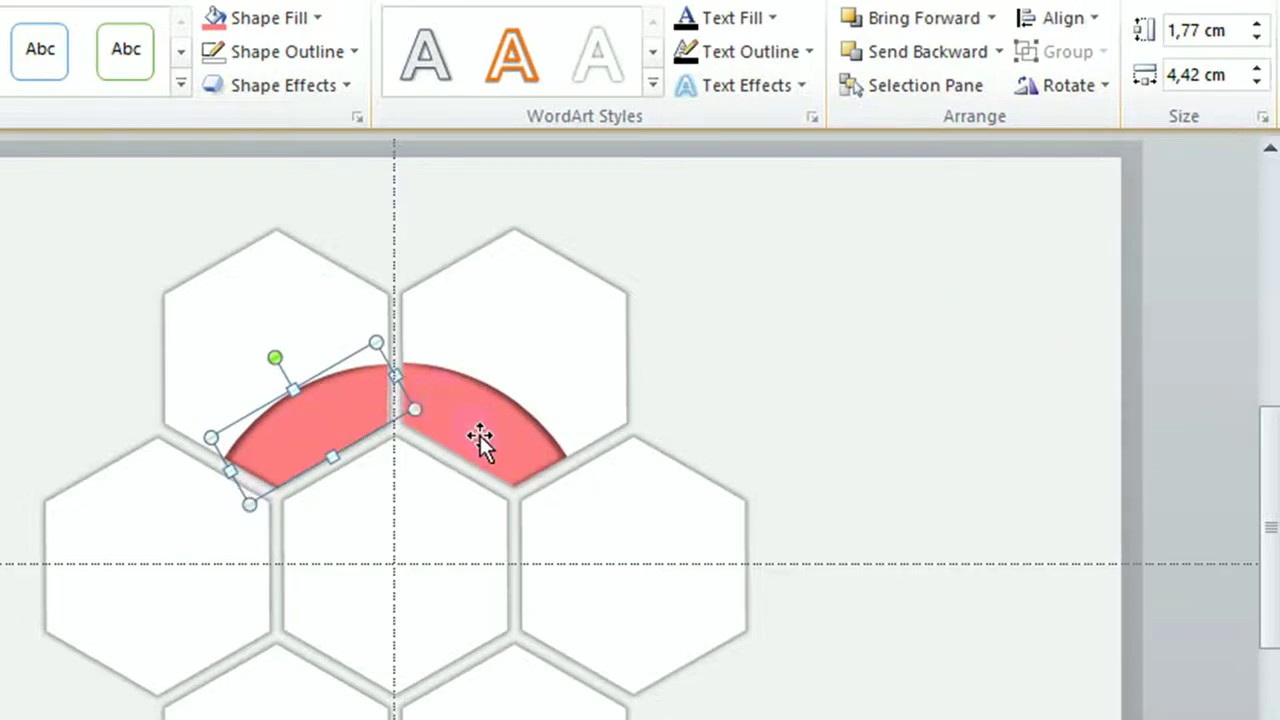
Step: Copy both upper arcs down to the bottom hexagons and flip them vertically into place
{"action": "left_click", "coordinate": [350, 407]}
{"action": "left_click", "coordinate": [470, 406], "text": "shift"}
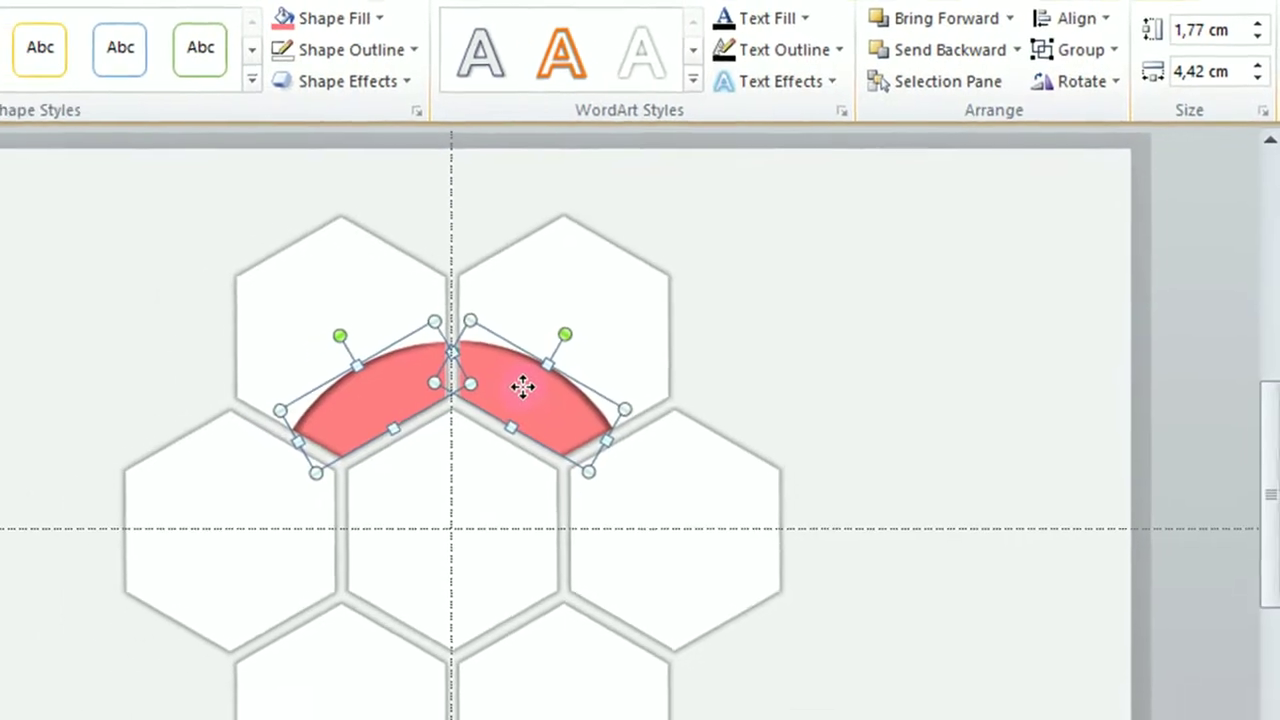
{"action": "left_click_drag", "start_coordinate": [589, 369], "coordinate": [583, 597]}
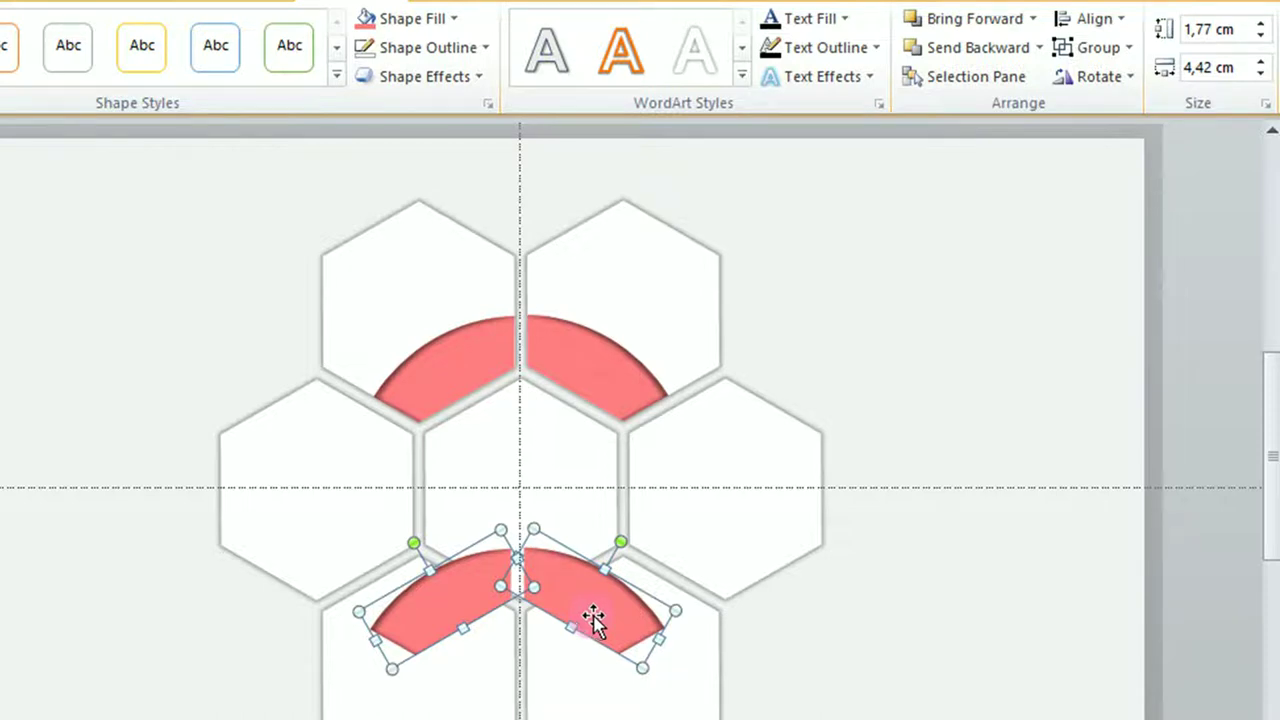
{"action": "left_click", "coordinate": [1136, 78]}
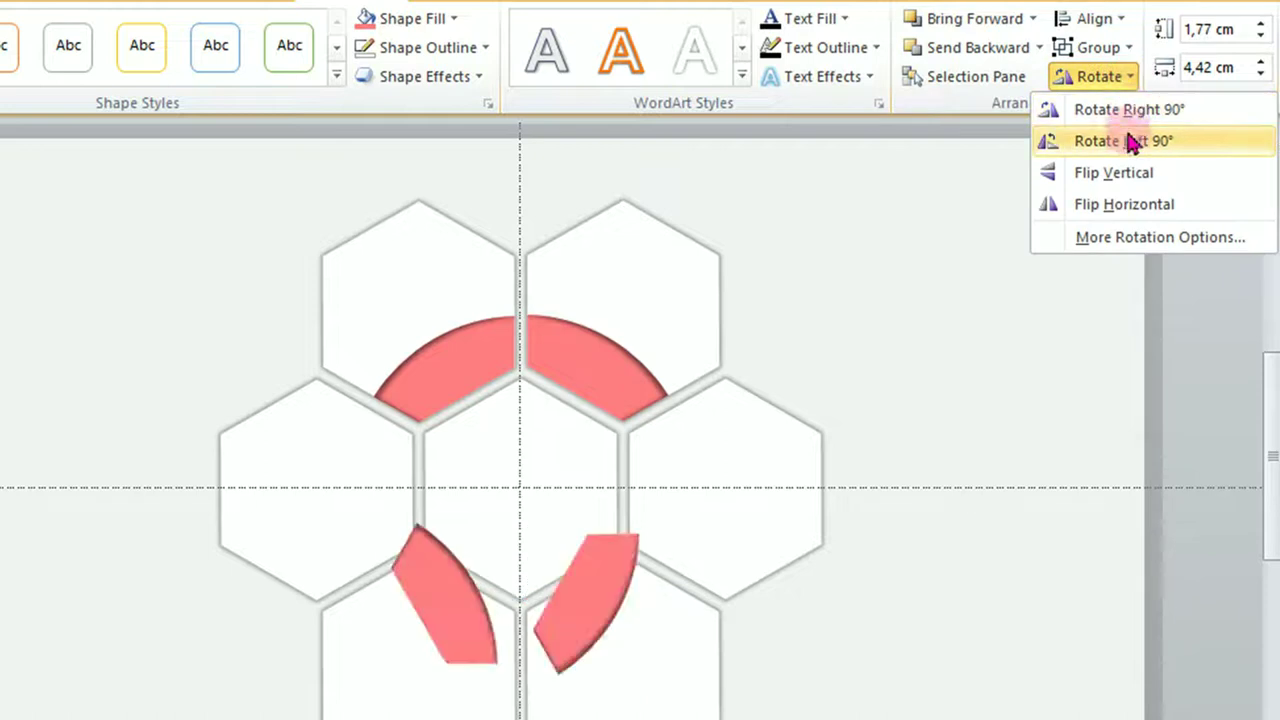
{"action": "left_click", "coordinate": [1130, 180]}
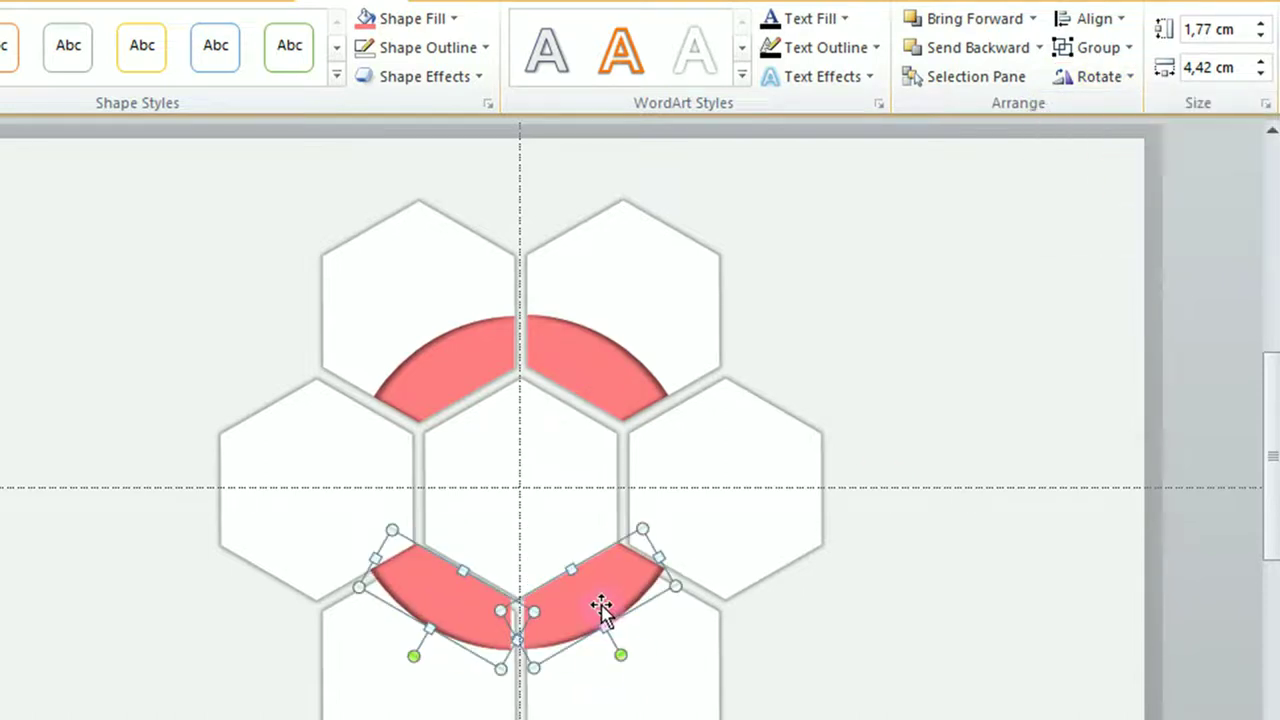
{"action": "left_click_drag", "start_coordinate": [603, 611], "coordinate": [611, 626]}
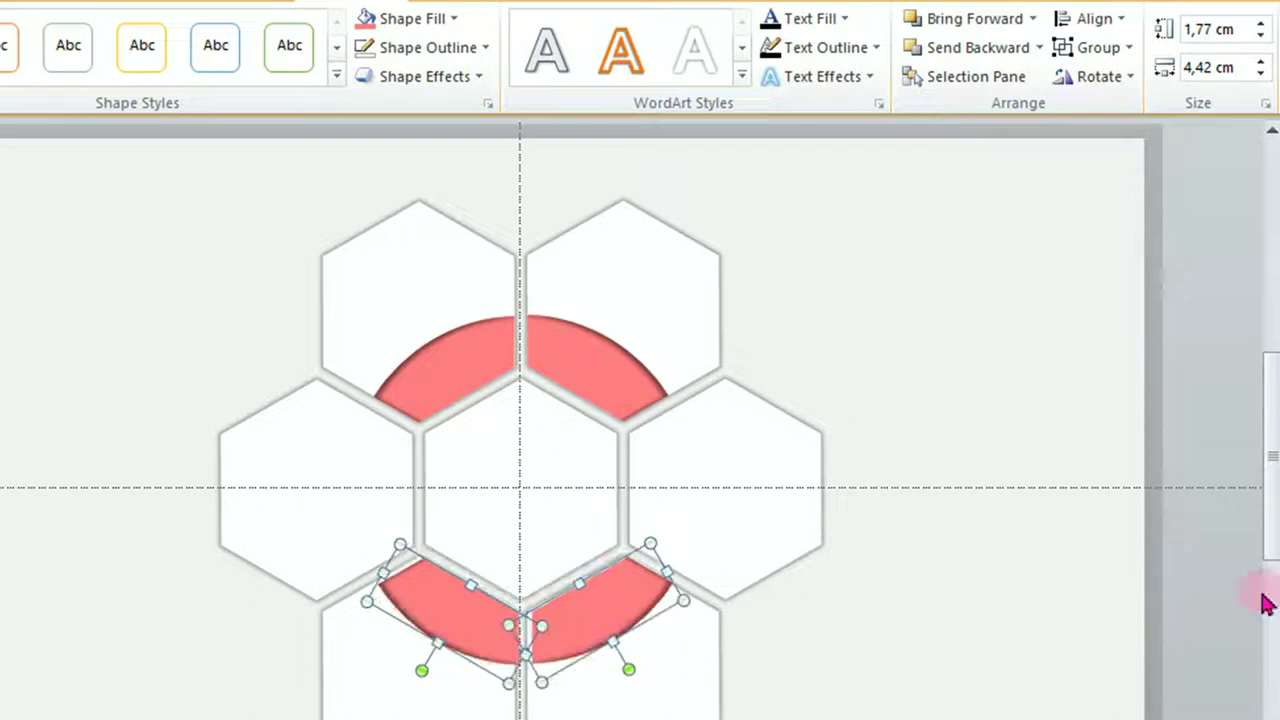
{"action": "left_click", "coordinate": [790, 708]}
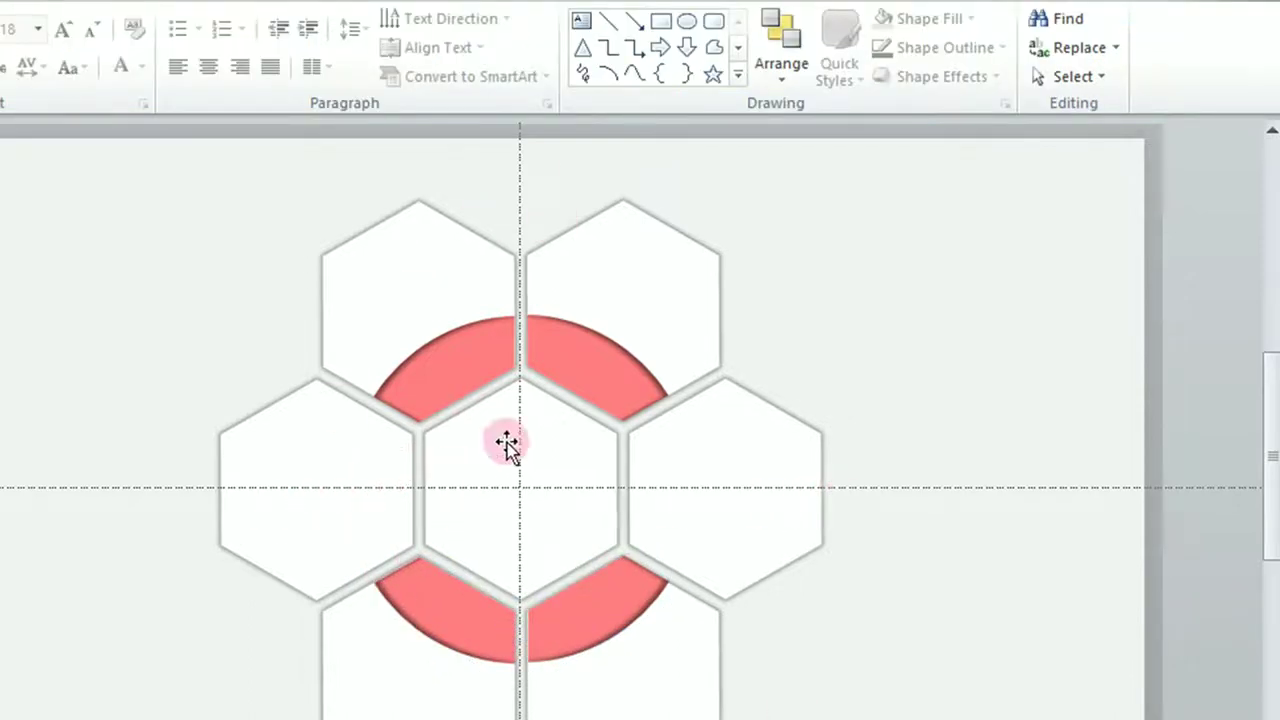
Step: Copy an arc into the right hexagon and set its rotation to 90°
{"action": "left_click", "coordinate": [614, 372]}
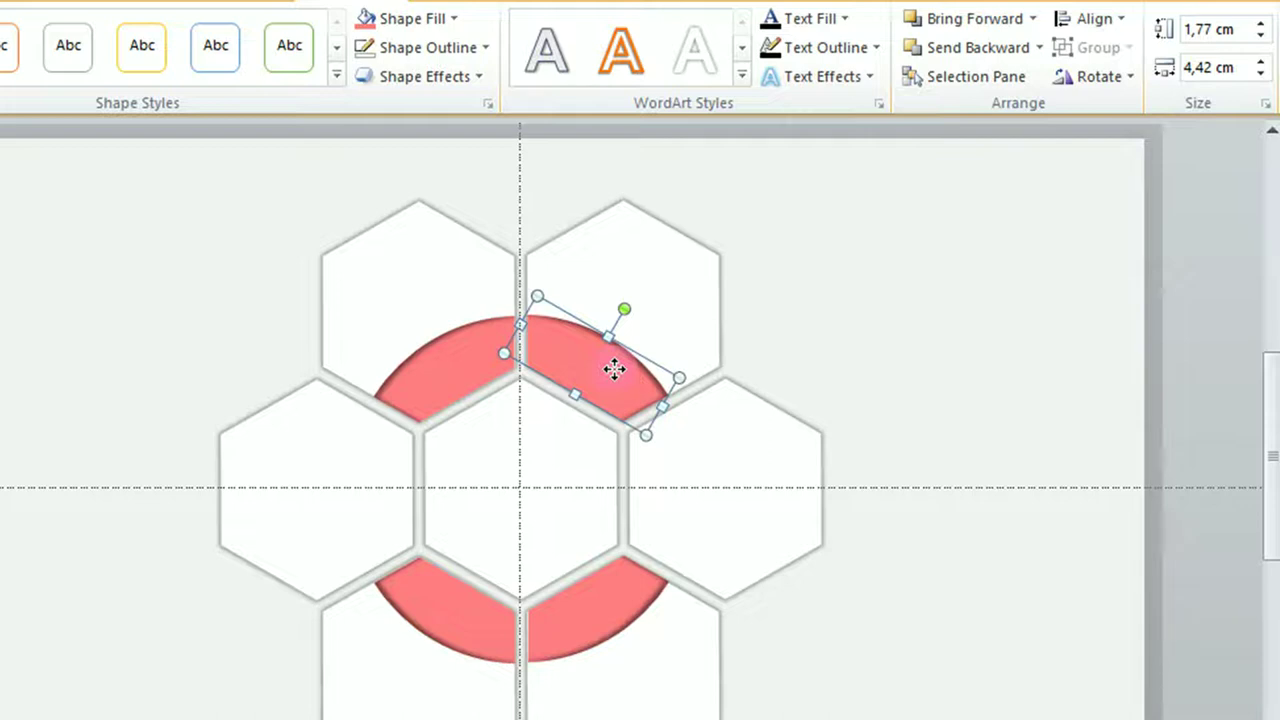
{"action": "left_click_drag", "start_coordinate": [616, 369], "coordinate": [692, 504]}
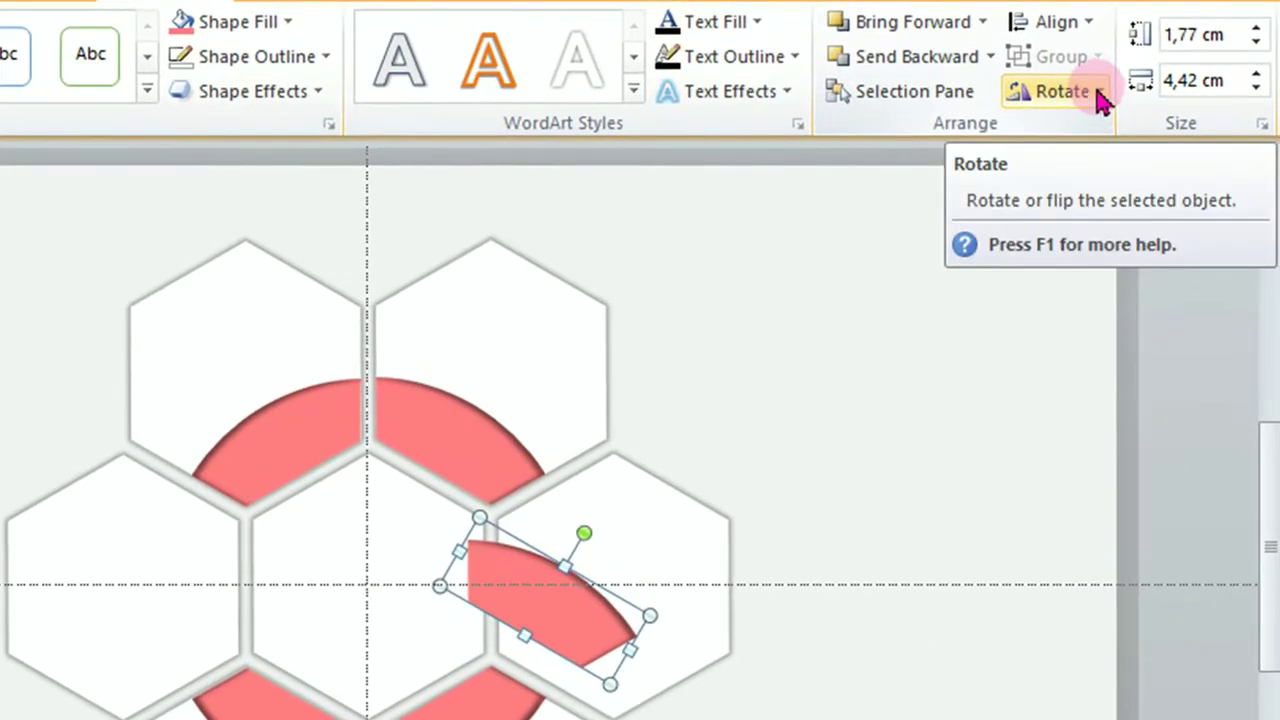
{"action": "left_click", "coordinate": [1098, 92]}
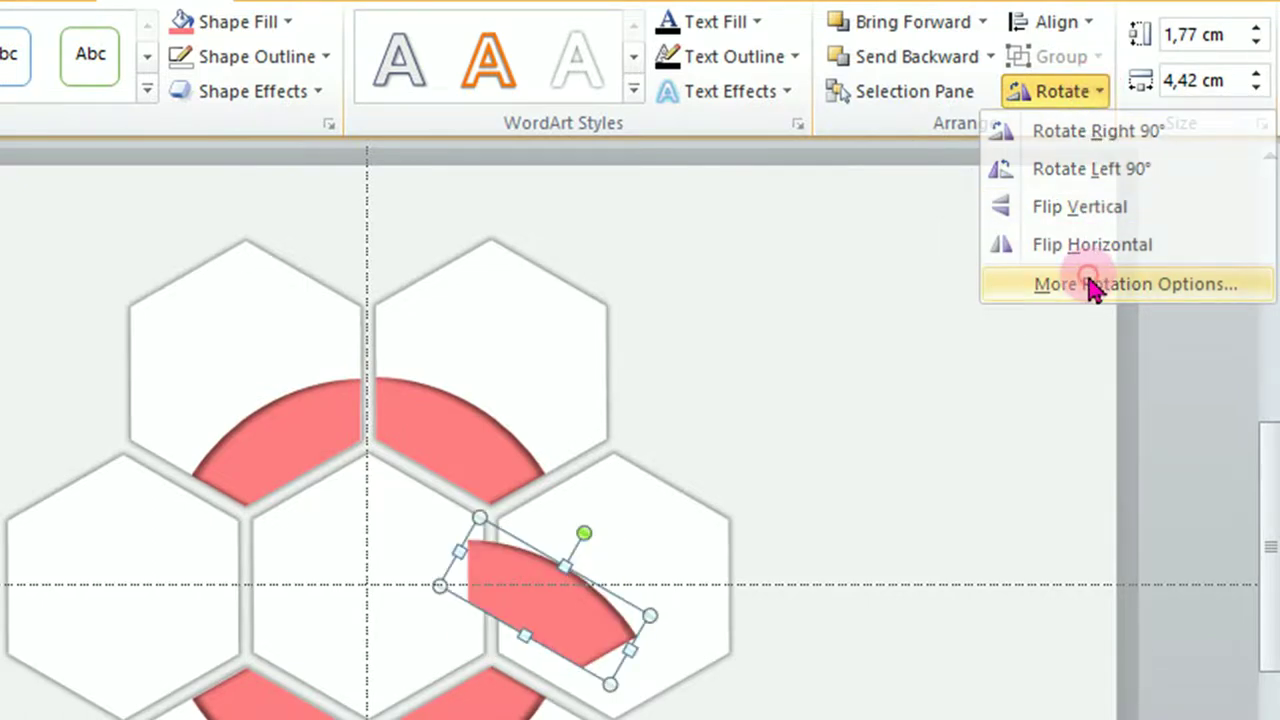
{"action": "left_click", "coordinate": [1093, 285]}
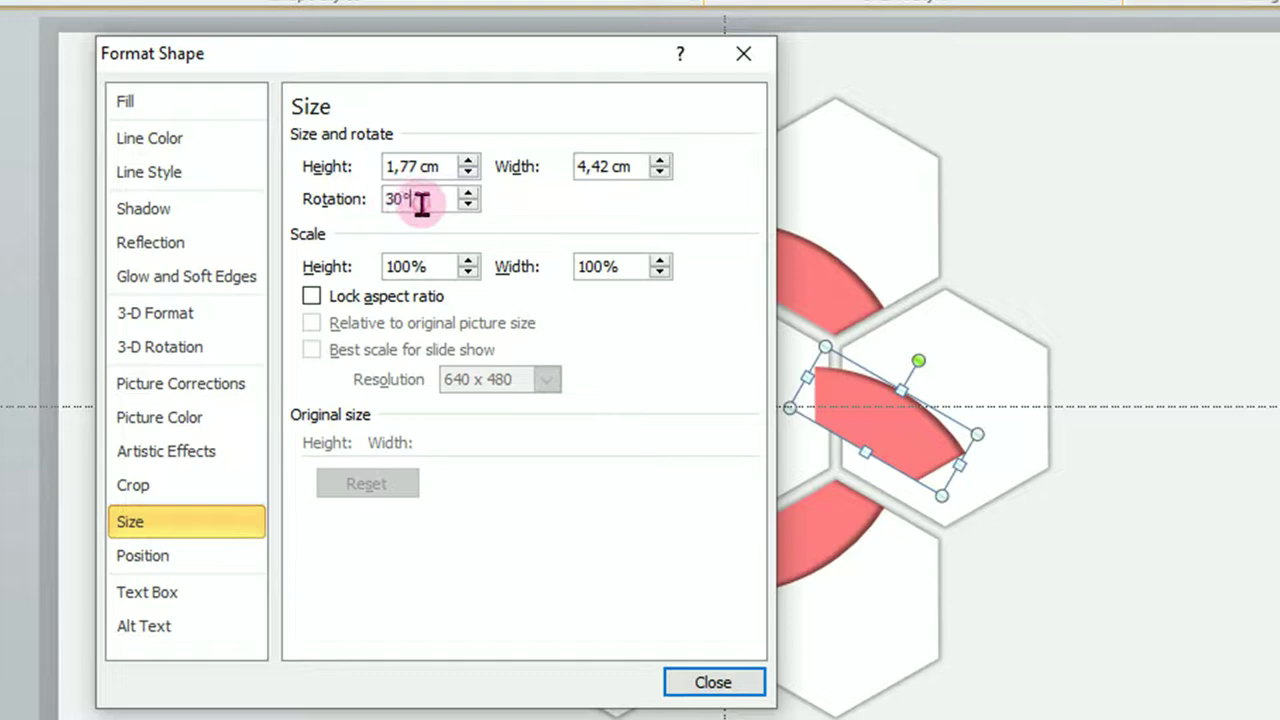
{"action": "left_click_drag", "start_coordinate": [422, 203], "coordinate": [325, 215]}
{"action": "type", "text": "9"}
{"action": "key", "text": "Return"}
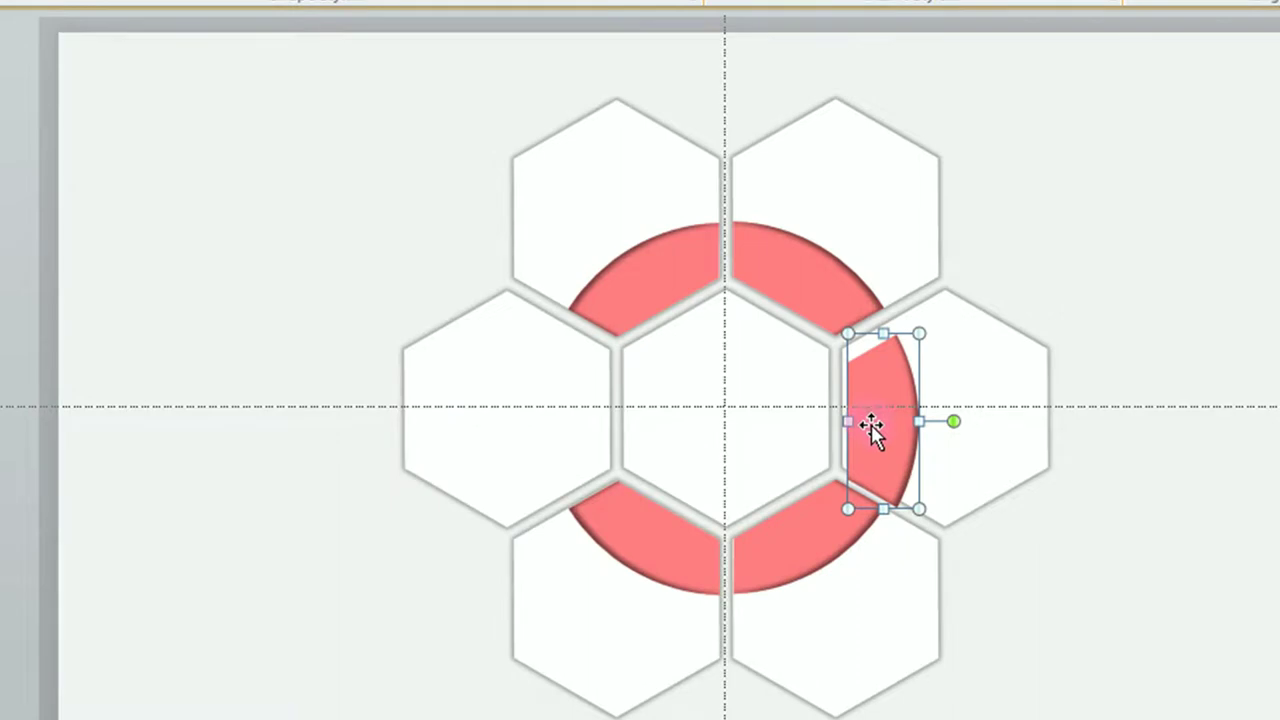
Step: Fine-tune the upright arc's position, then copy it over to the left hexagon
{"action": "left_click_drag", "start_coordinate": [889, 423], "coordinate": [886, 409]}
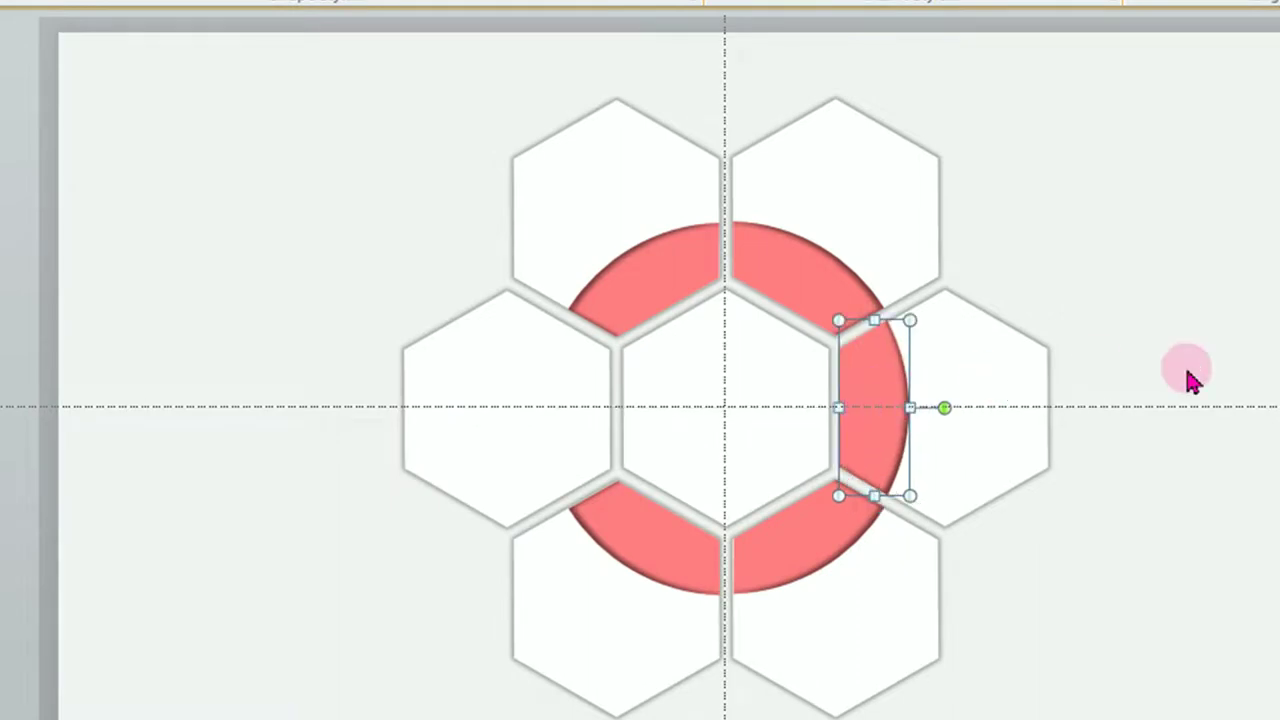
{"action": "key", "text": "Right"}
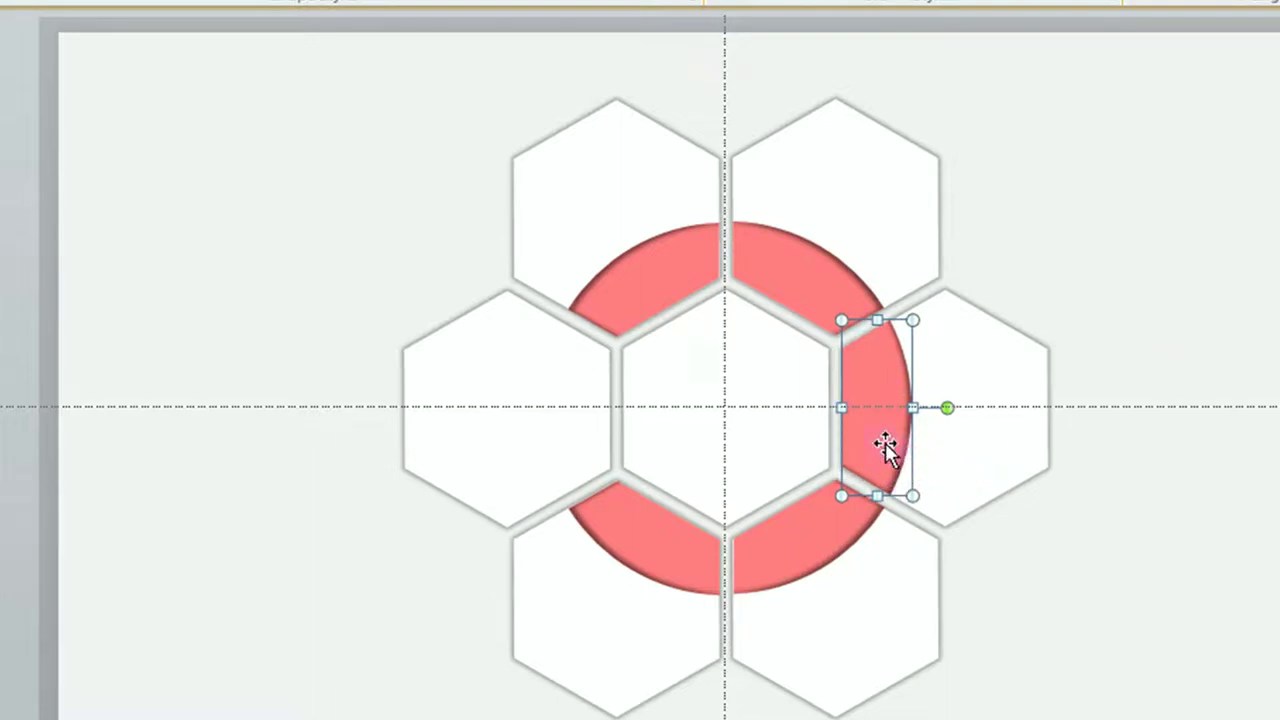
{"action": "left_click_drag", "start_coordinate": [876, 410], "coordinate": [569, 410]}
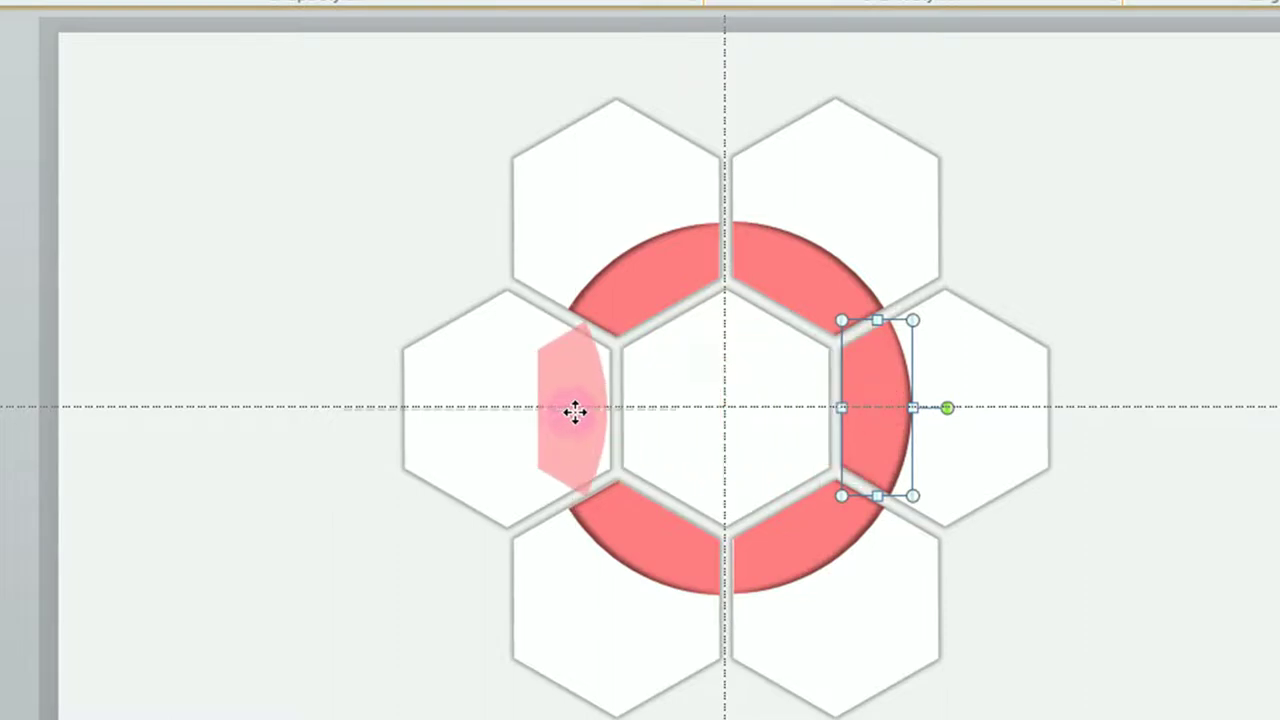
{"action": "left_click_drag", "start_coordinate": [575, 410], "coordinate": [574, 409]}
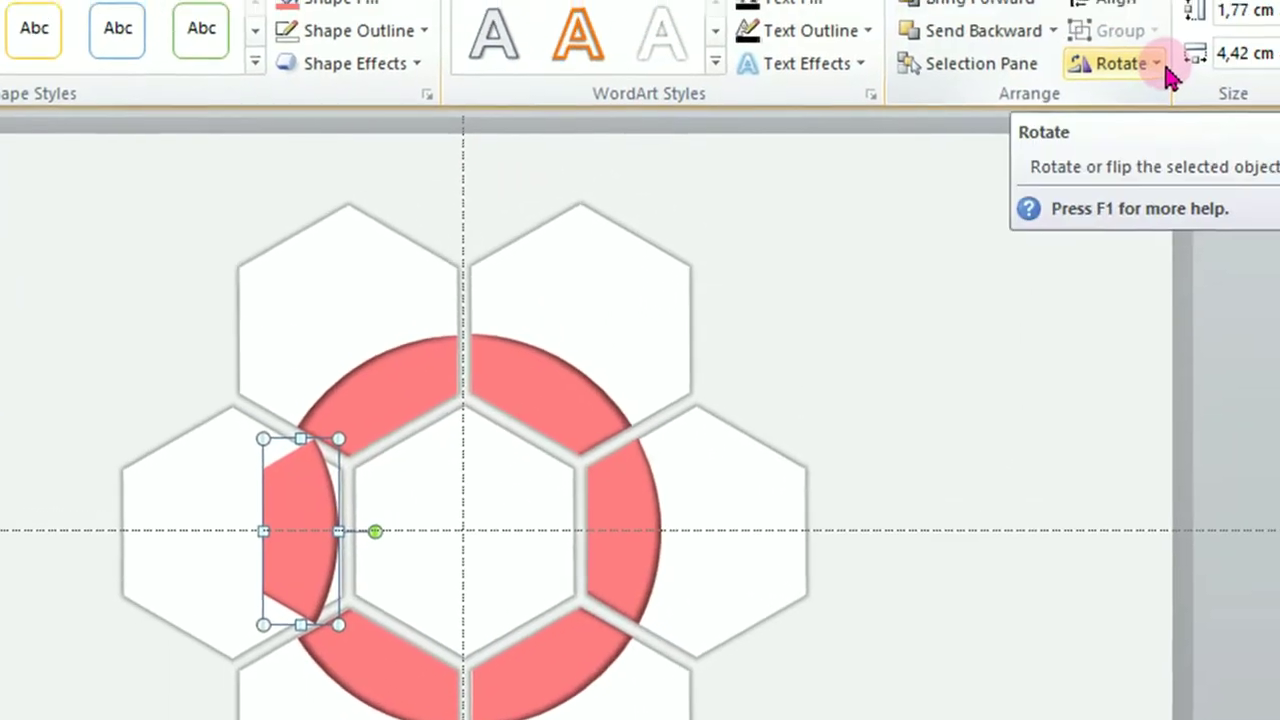
Step: Flip the copied arc horizontally and nudge it into the left gap of the ring
{"action": "left_click", "coordinate": [1108, 85]}
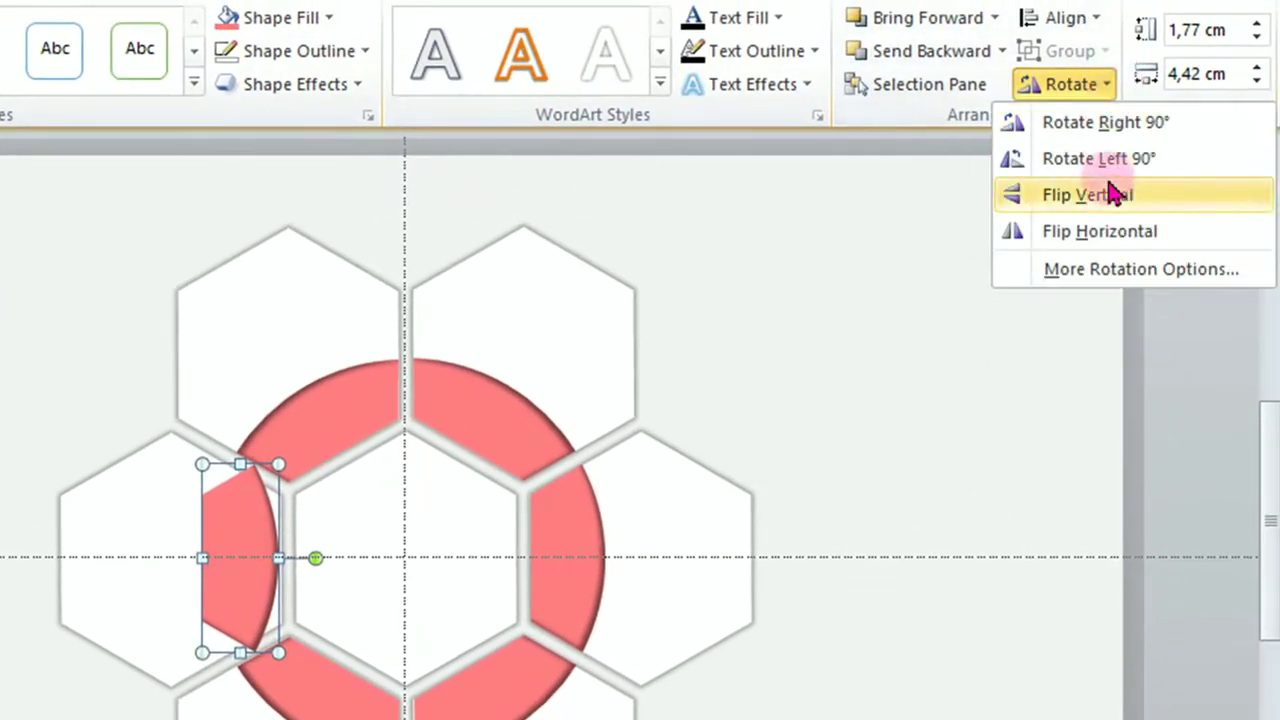
{"action": "left_click", "coordinate": [1122, 238]}
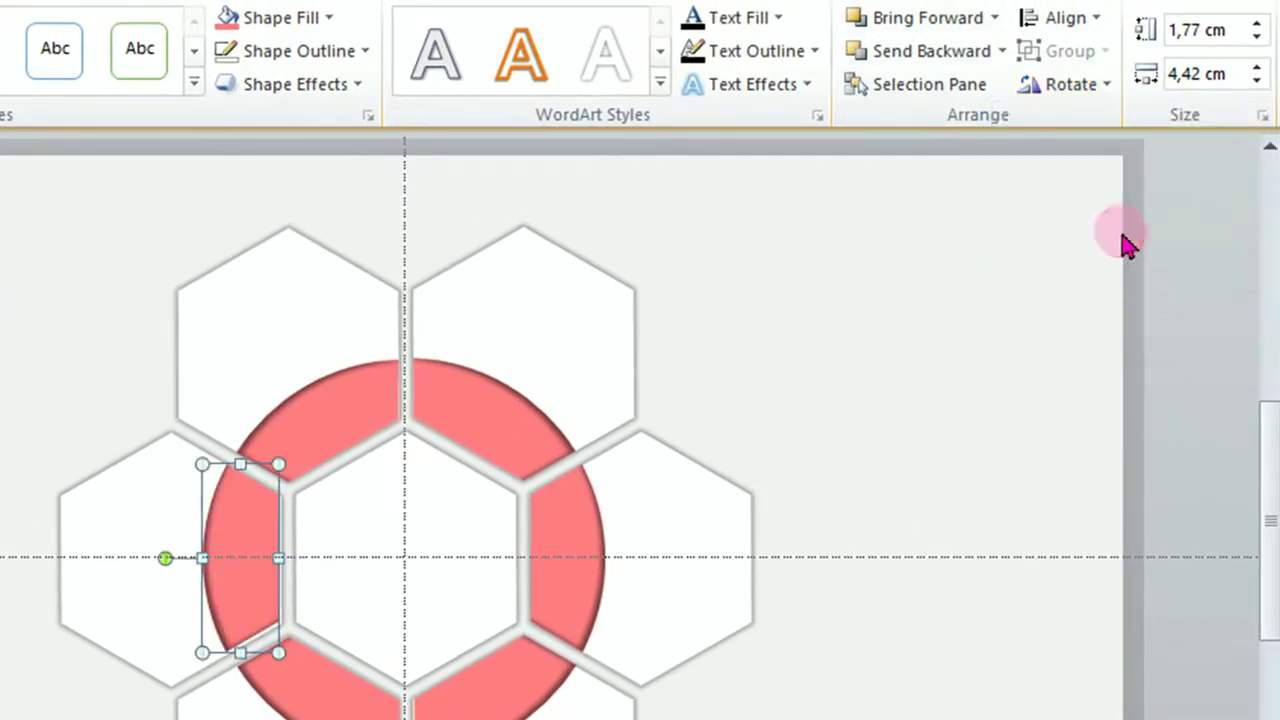
{"action": "key", "text": "ctrl+Right"}
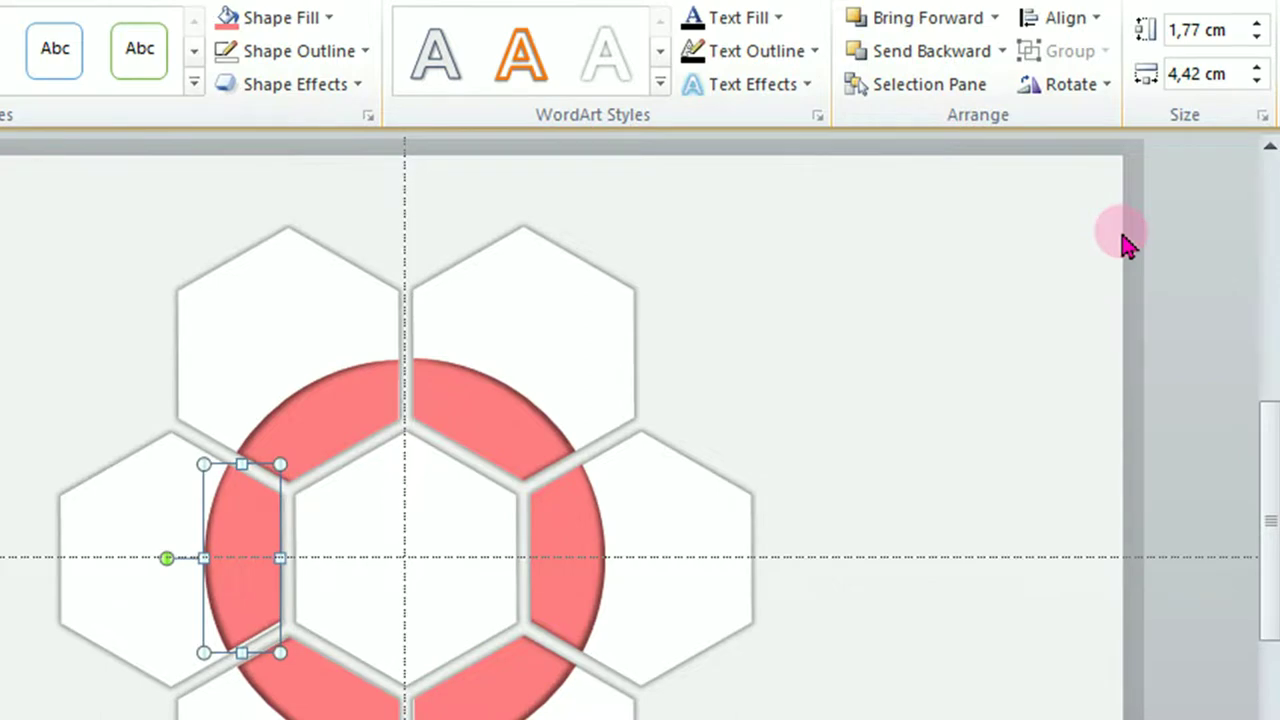
{"action": "key", "text": "ctrl+Down"}
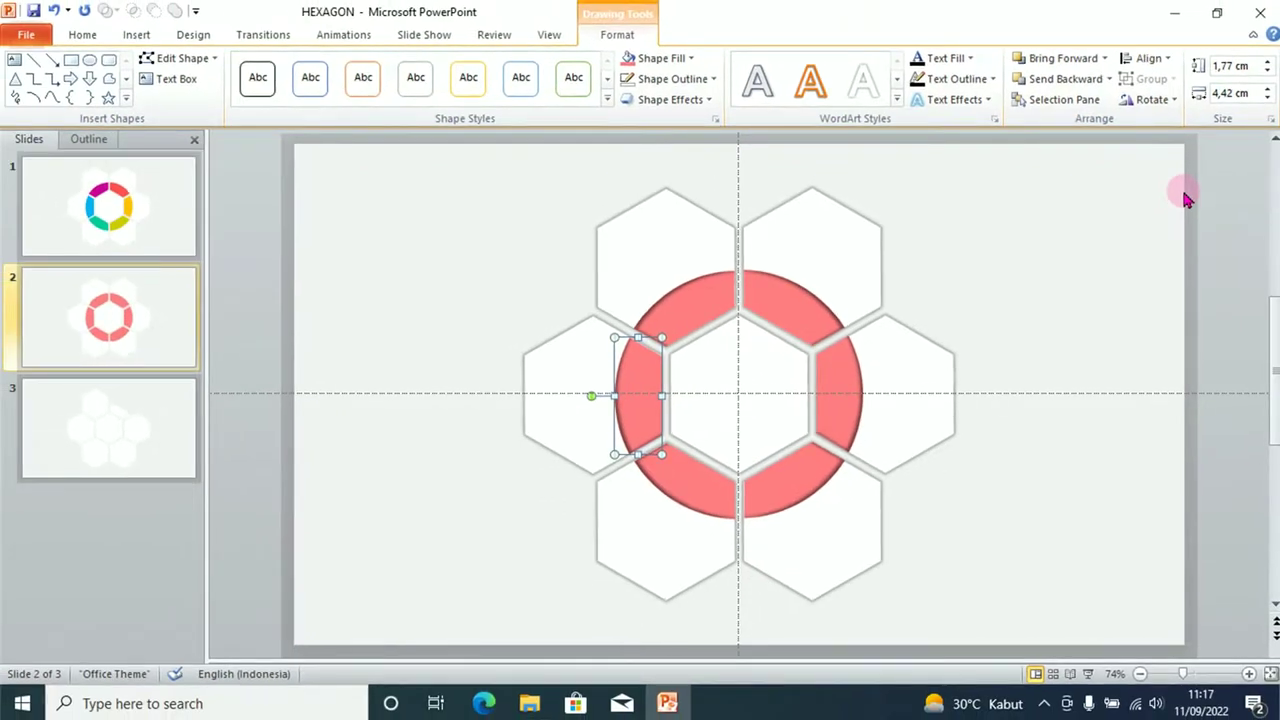
{"action": "left_click", "coordinate": [1220, 368]}
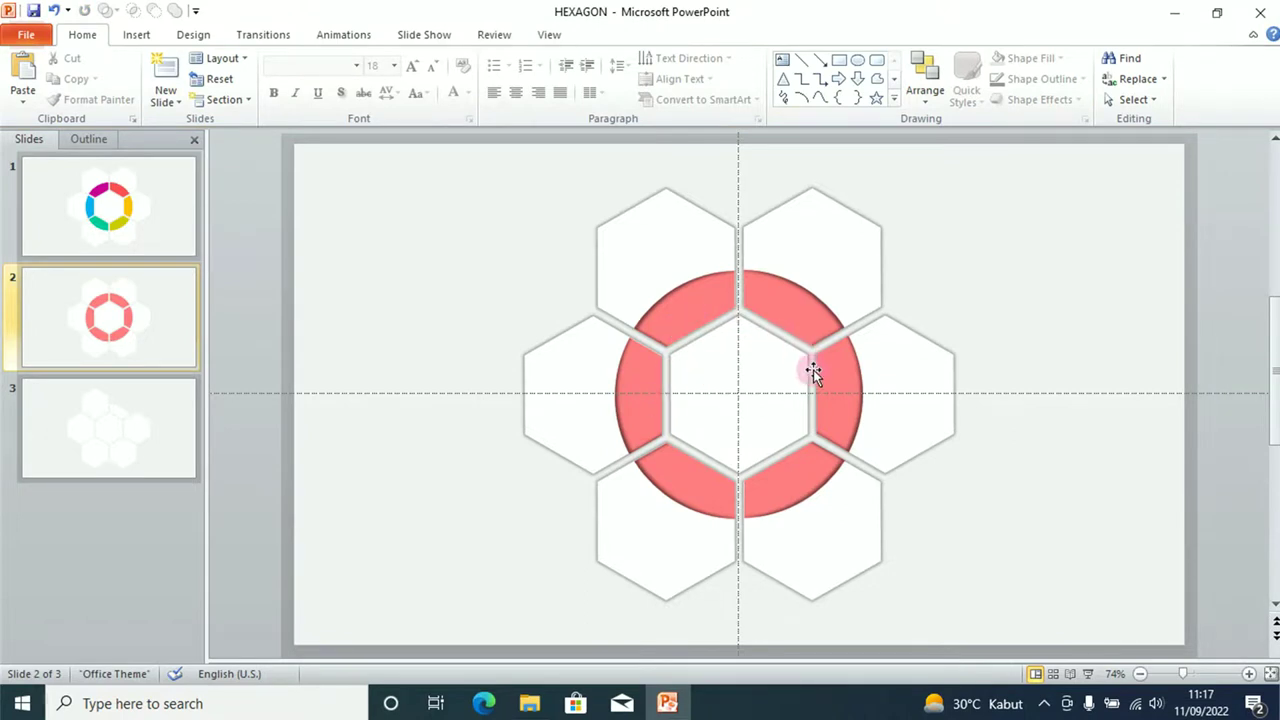
Step: Fill the right segment orange-gold and the lower-right segment olive yellow-green
{"action": "left_click", "coordinate": [838, 393]}
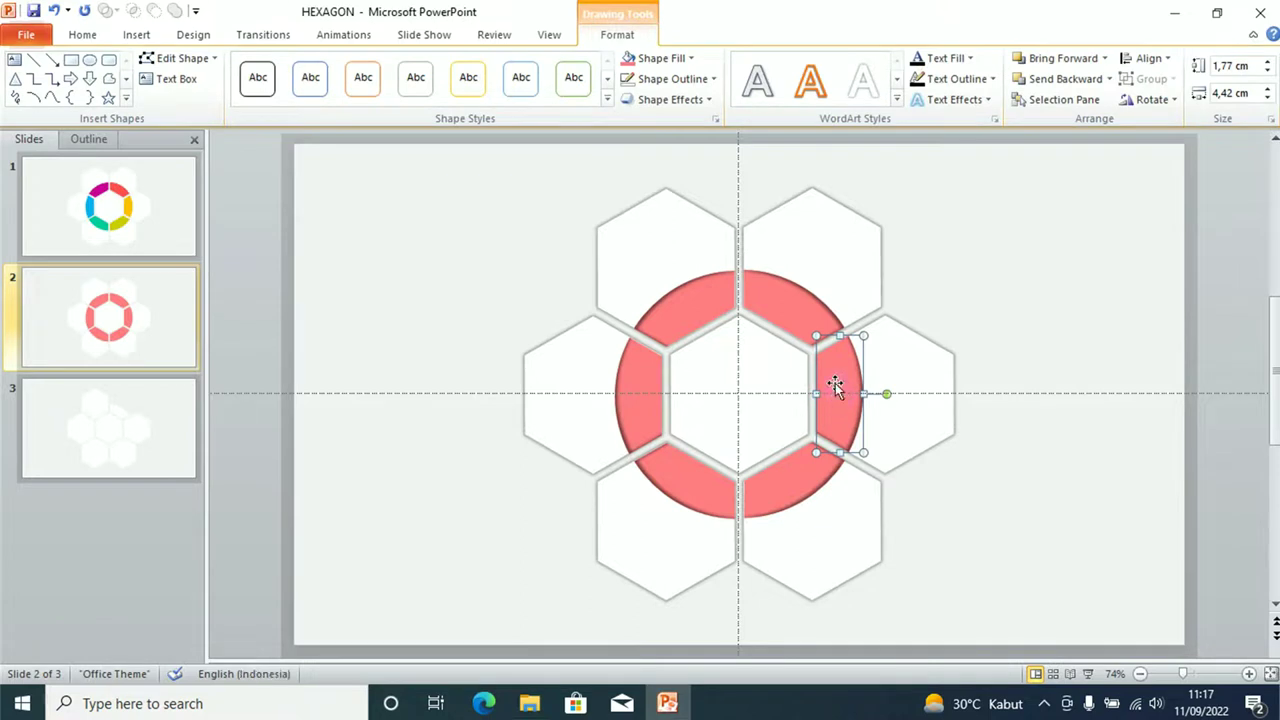
{"action": "left_click", "coordinate": [696, 60]}
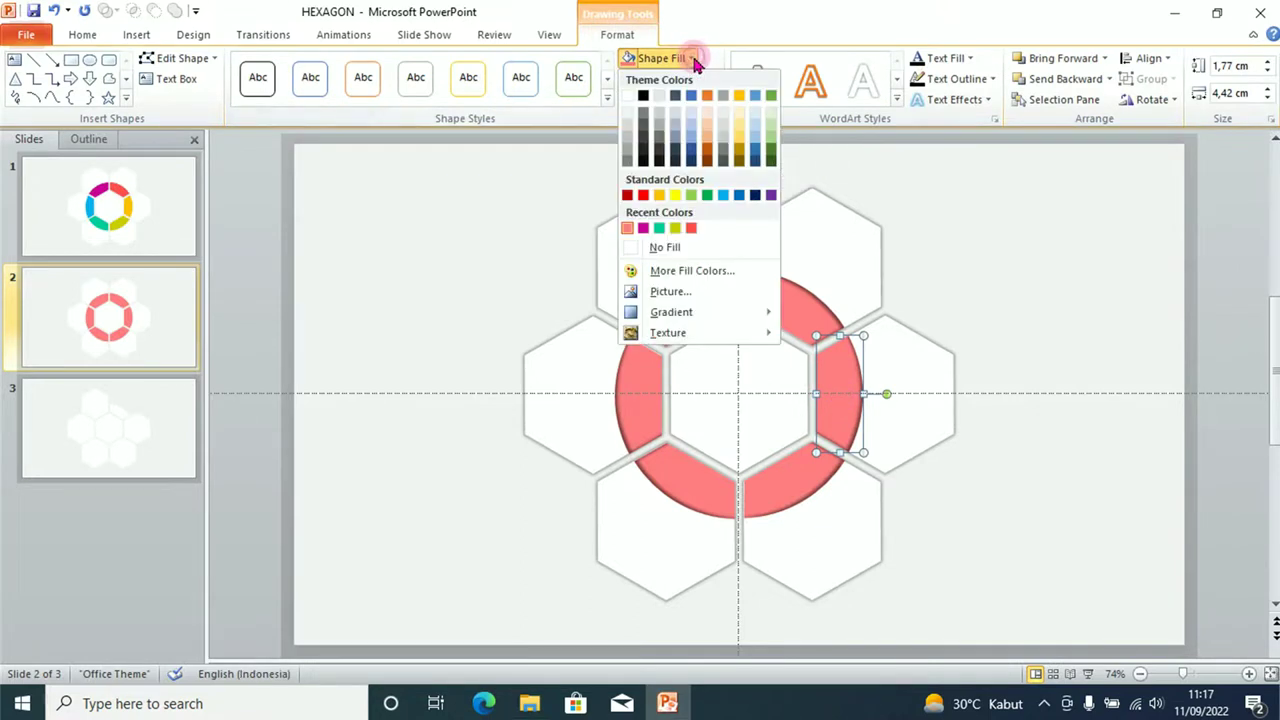
{"action": "left_click", "coordinate": [659, 195]}
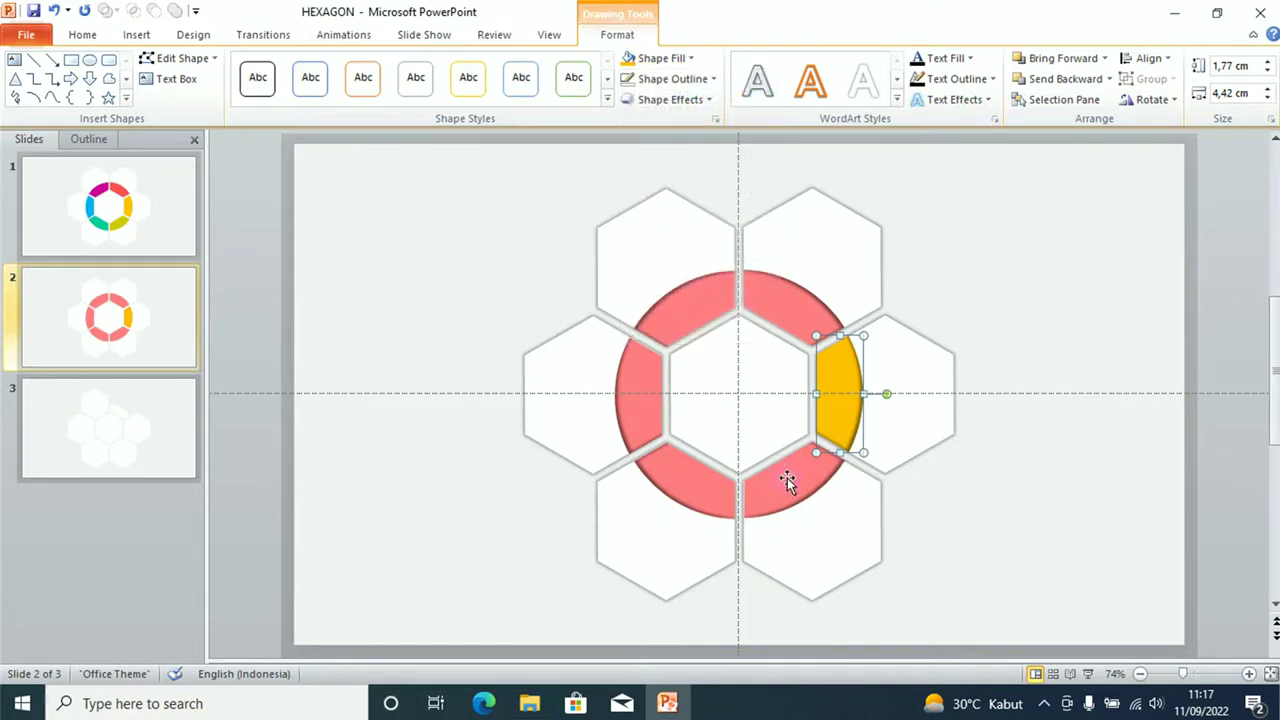
{"action": "left_click", "coordinate": [787, 481]}
{"action": "left_click", "coordinate": [692, 60]}
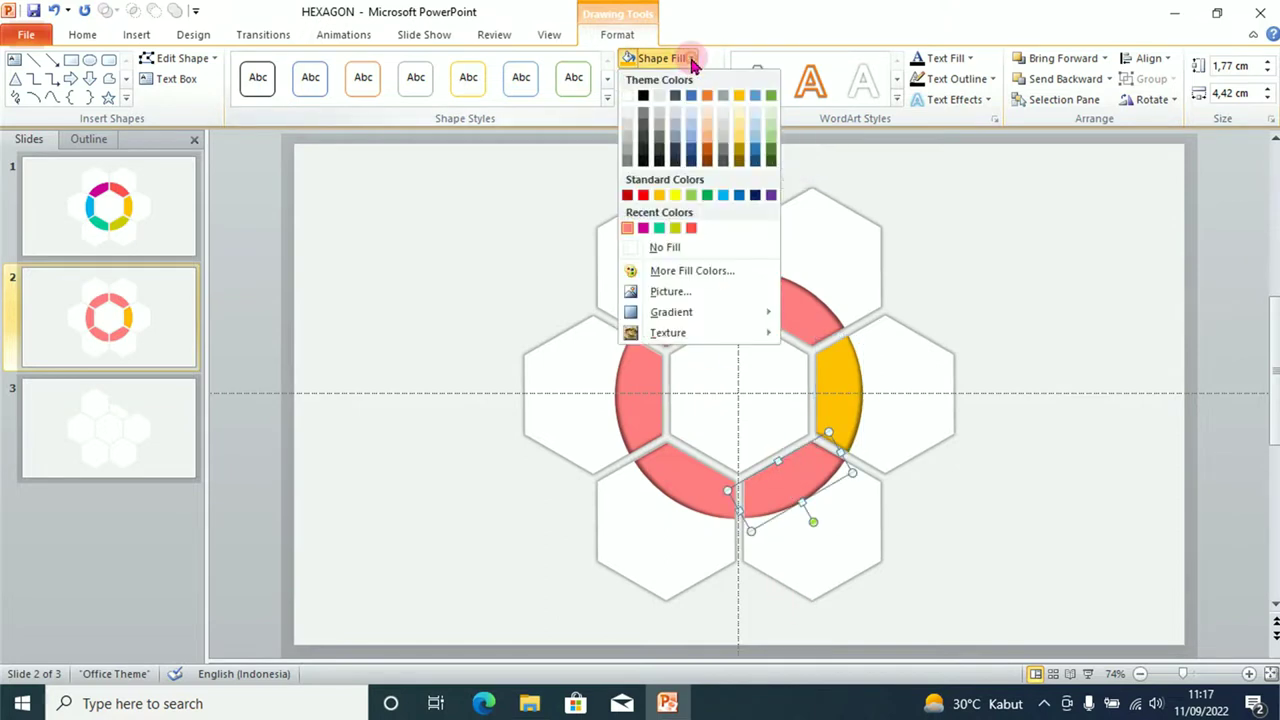
{"action": "left_click", "coordinate": [688, 271]}
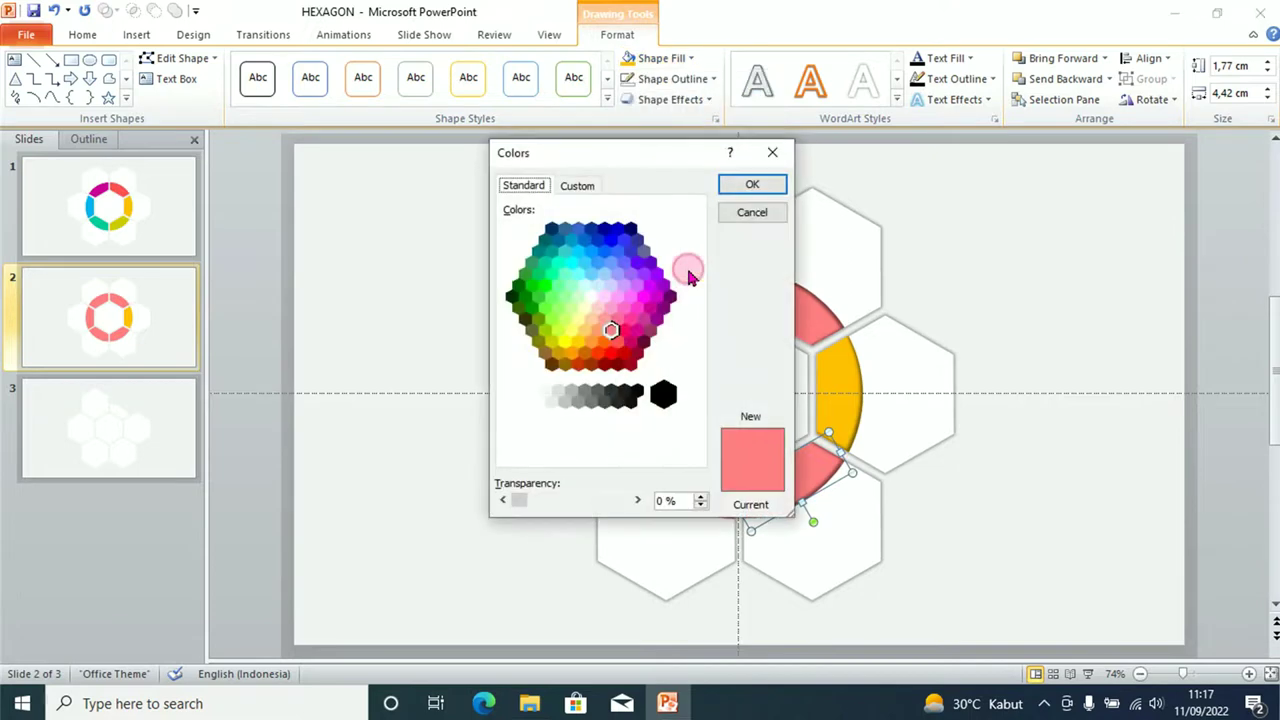
{"action": "left_click", "coordinate": [551, 346]}
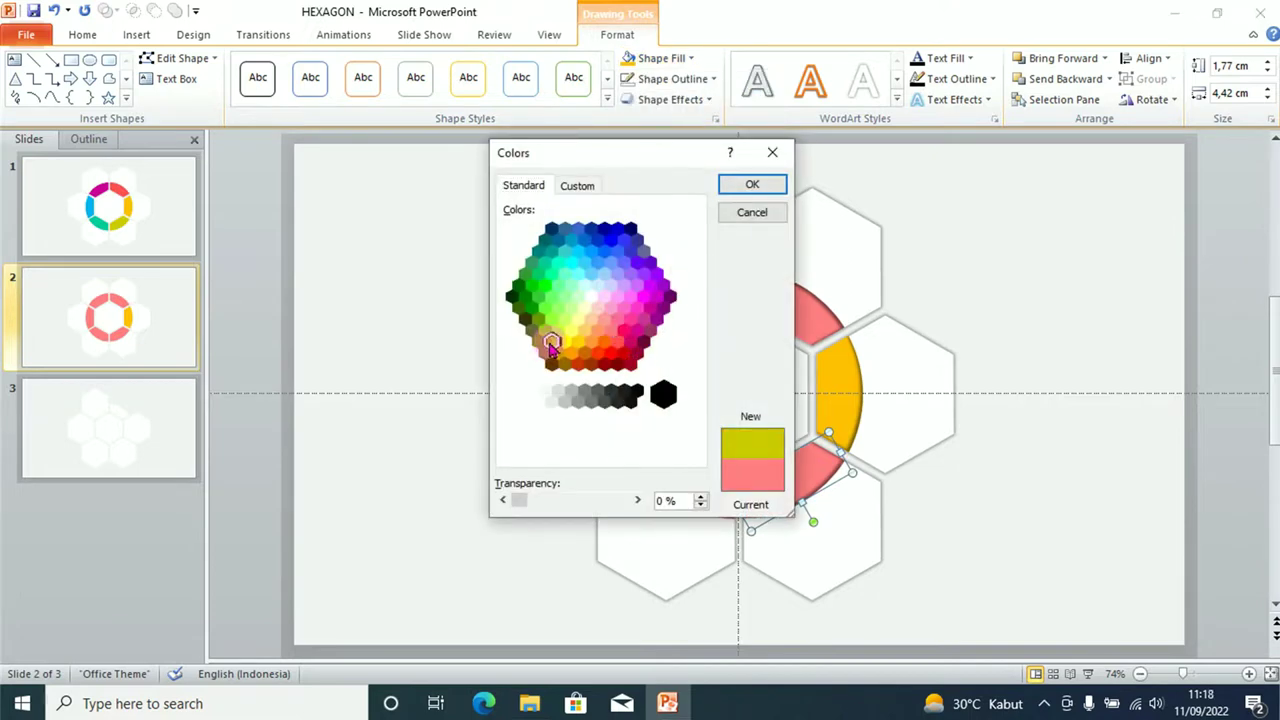
{"action": "left_click", "coordinate": [758, 185]}
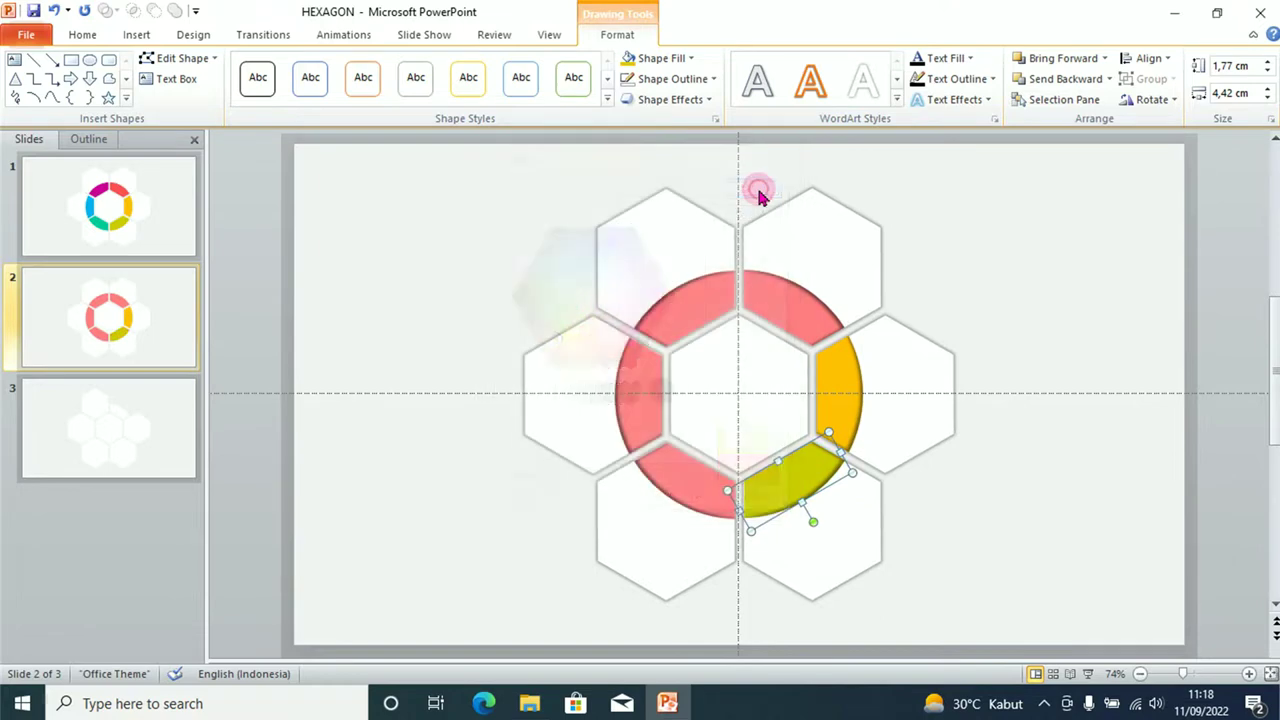
Step: Fill the lower-left segment teal-green and the left segment blue
{"action": "left_click", "coordinate": [686, 480]}
{"action": "left_click", "coordinate": [689, 57]}
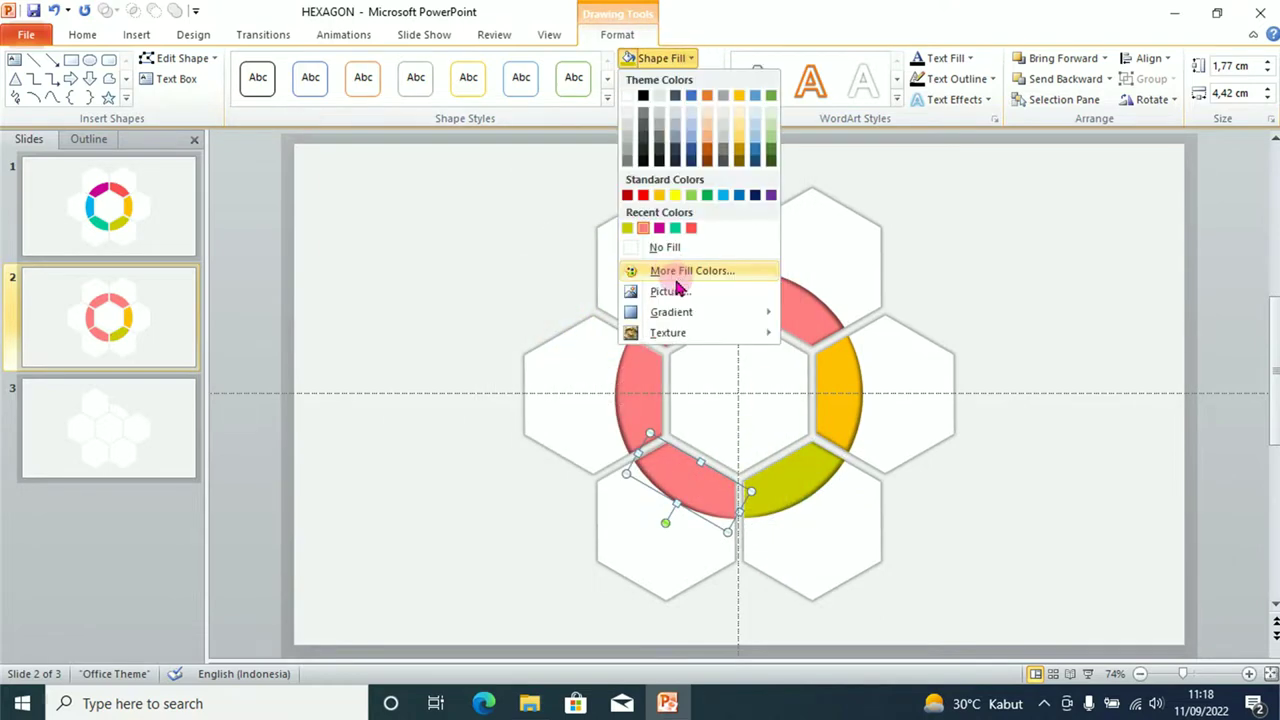
{"action": "left_click", "coordinate": [683, 271]}
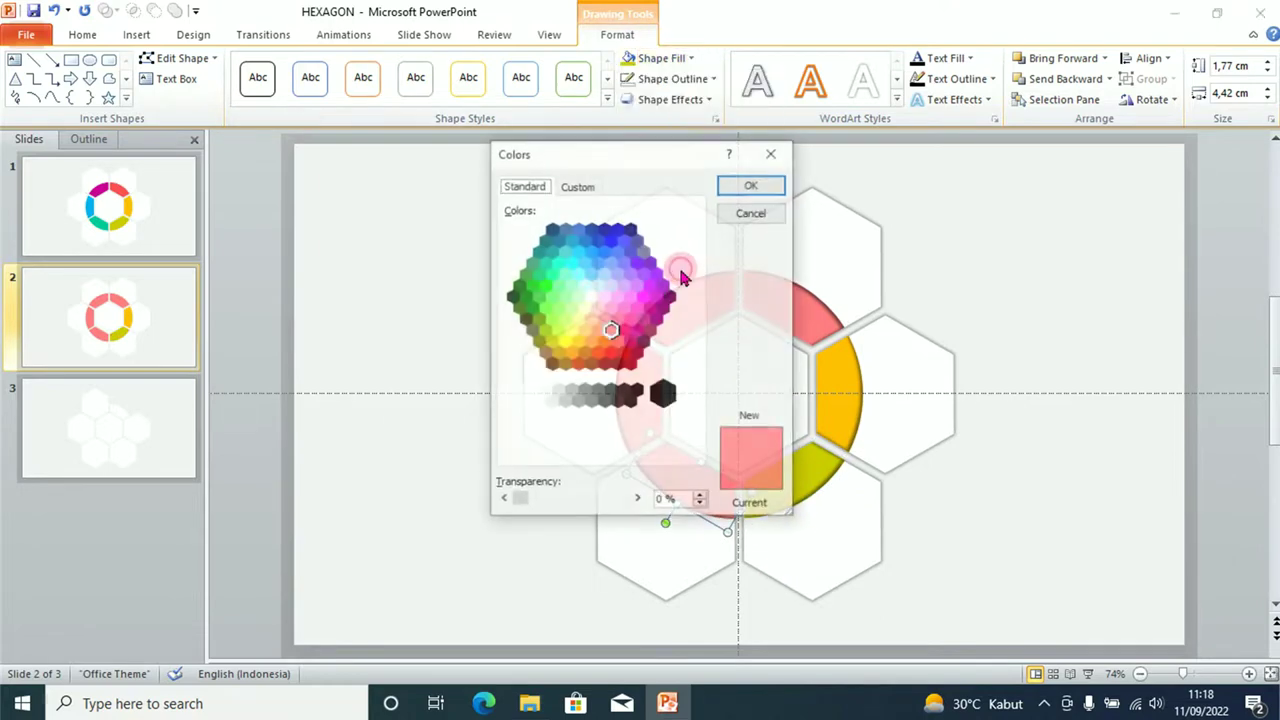
{"action": "left_click", "coordinate": [546, 263]}
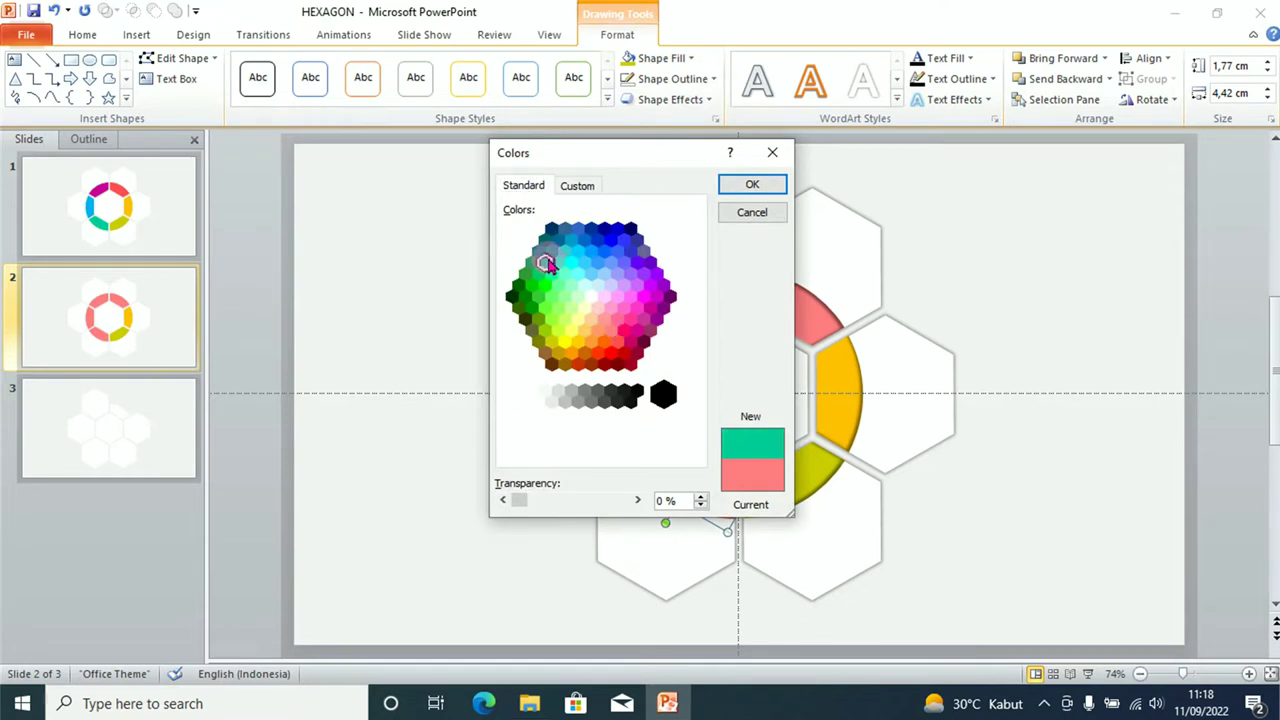
{"action": "left_click", "coordinate": [760, 184]}
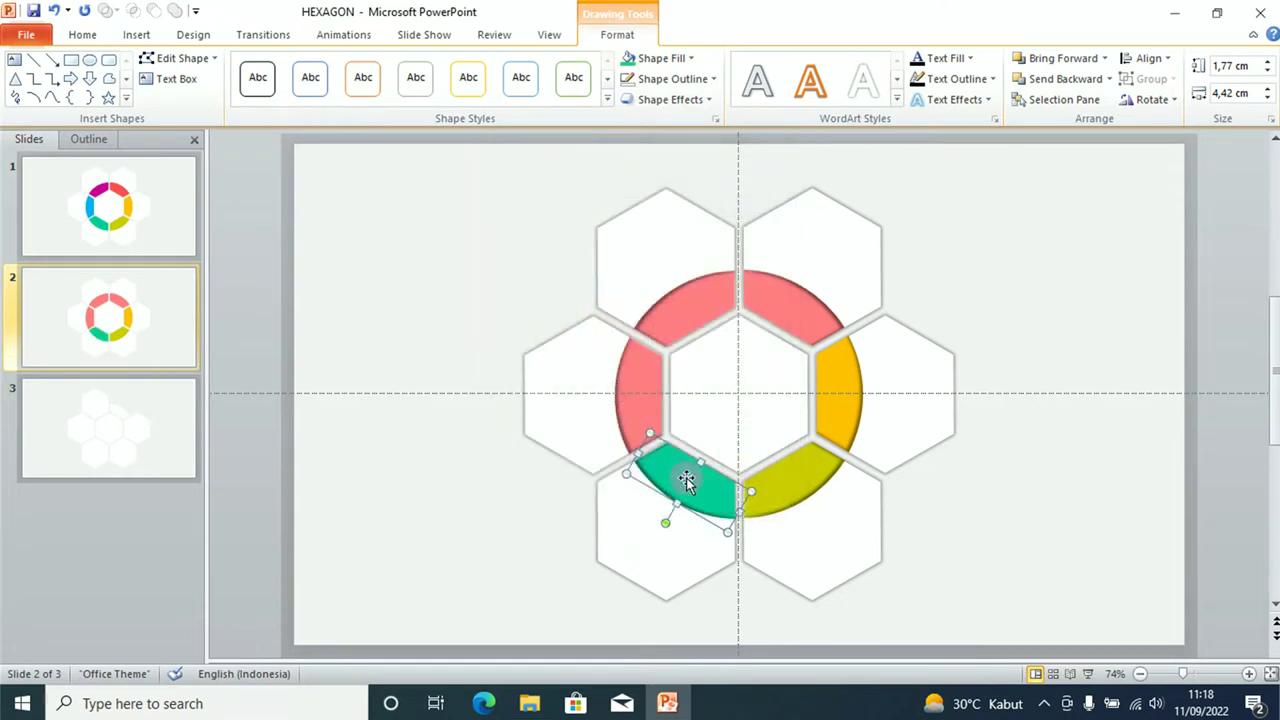
{"action": "left_click", "coordinate": [651, 391]}
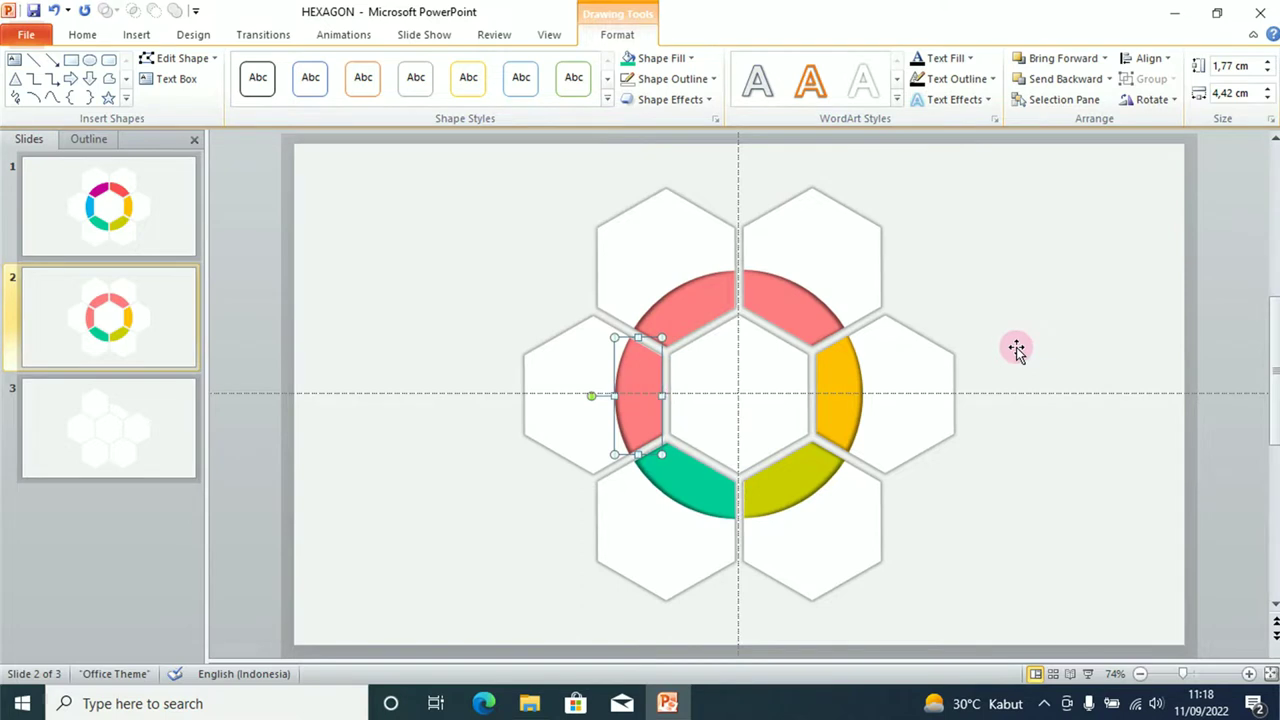
{"action": "left_click", "coordinate": [687, 58]}
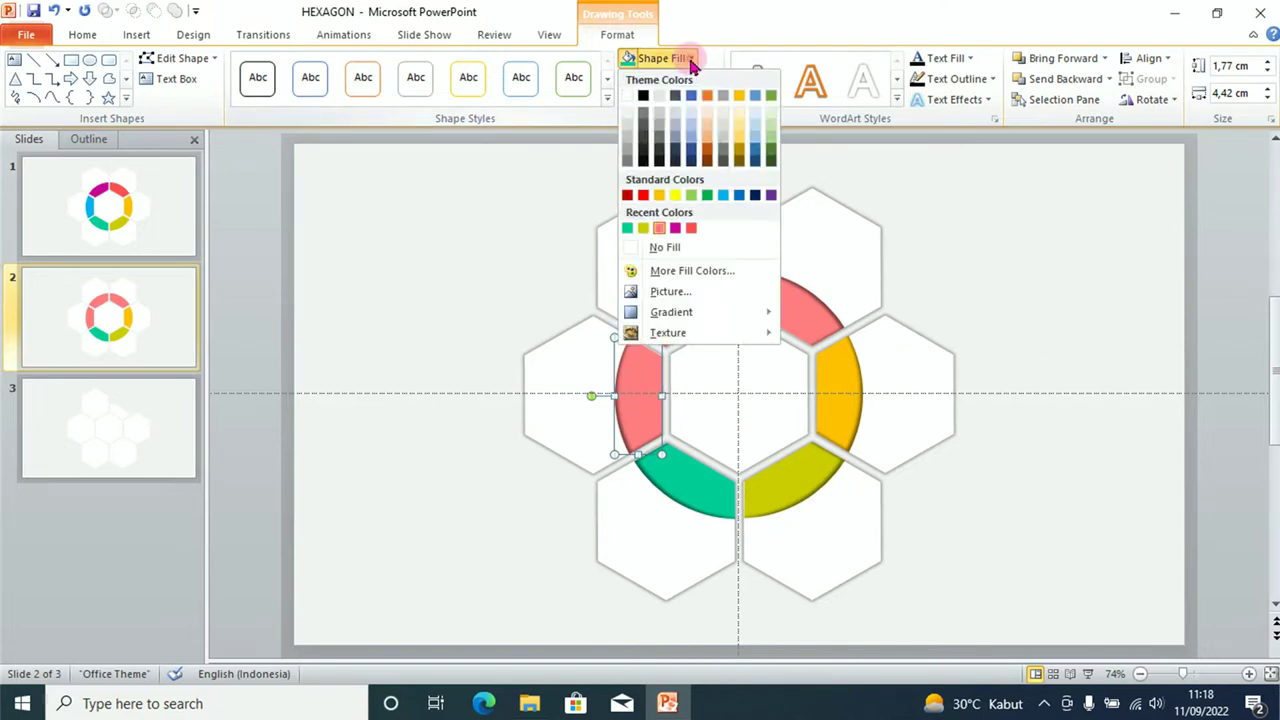
{"action": "left_click", "coordinate": [724, 196]}
Step: Fill the top-left segment magenta using a custom colour
{"action": "left_click", "coordinate": [698, 305]}
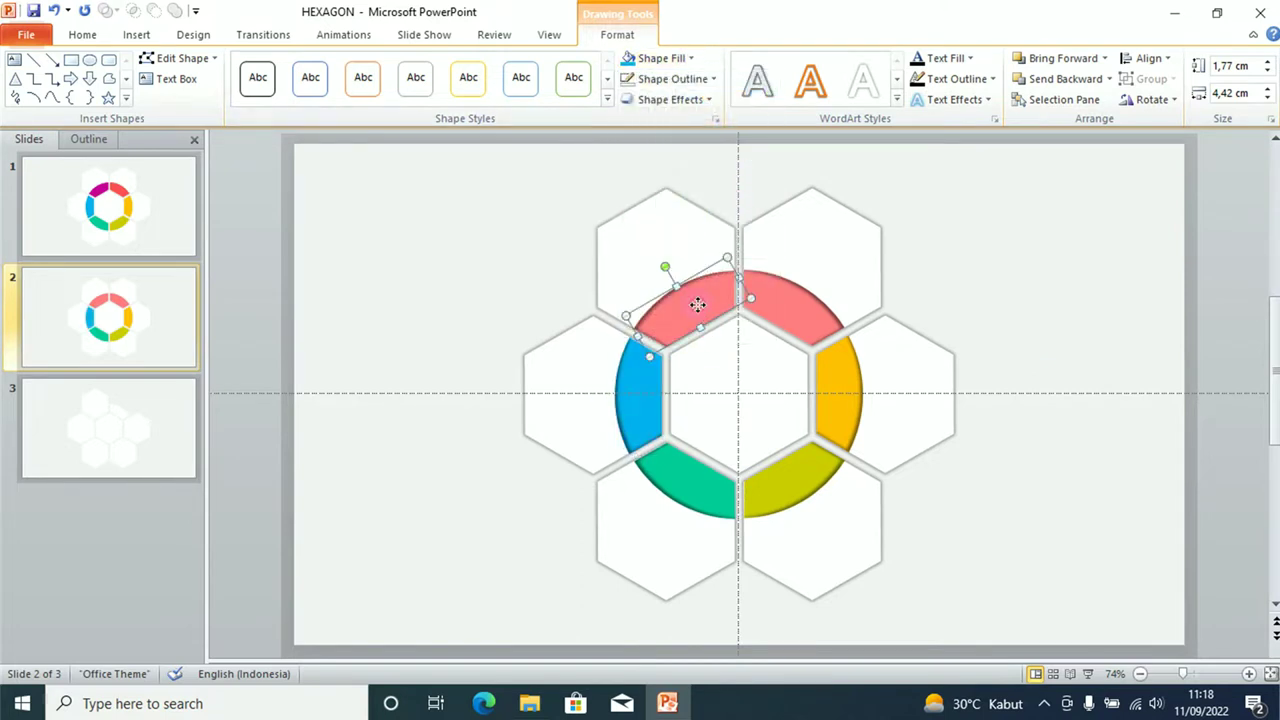
{"action": "left_click", "coordinate": [696, 62]}
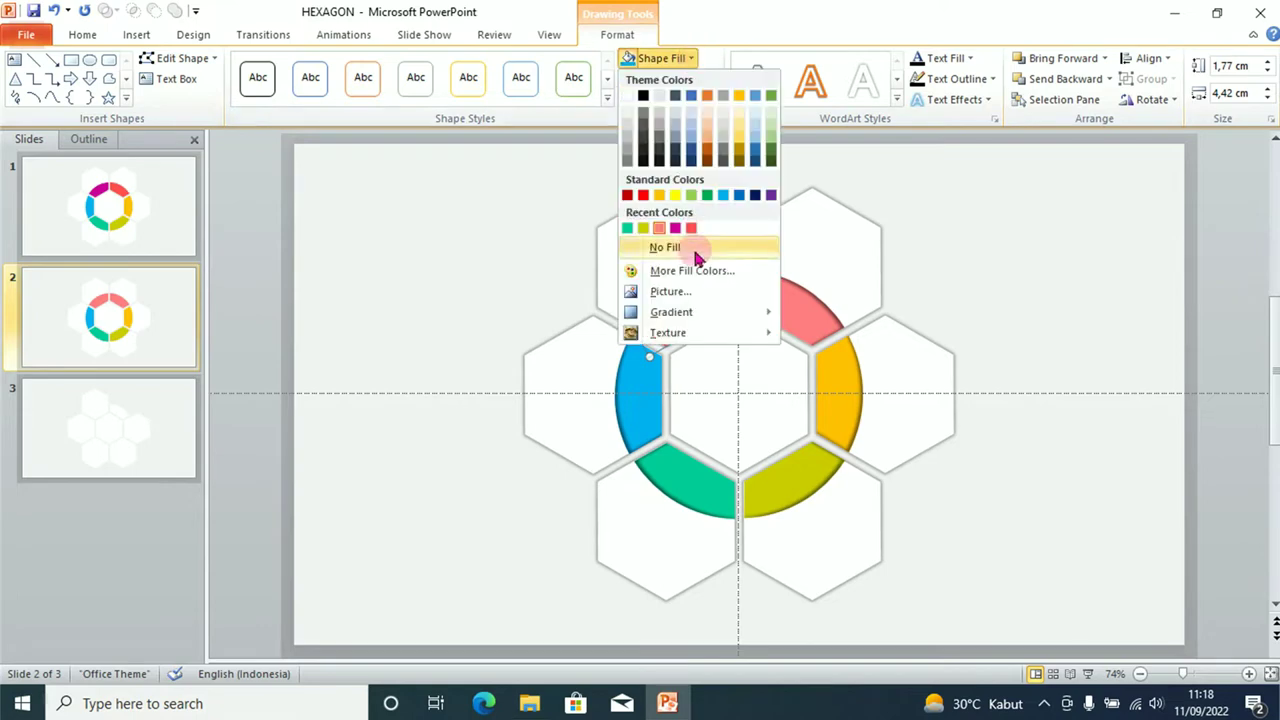
{"action": "left_click", "coordinate": [697, 271]}
{"action": "left_click", "coordinate": [643, 319]}
{"action": "left_click", "coordinate": [754, 187]}
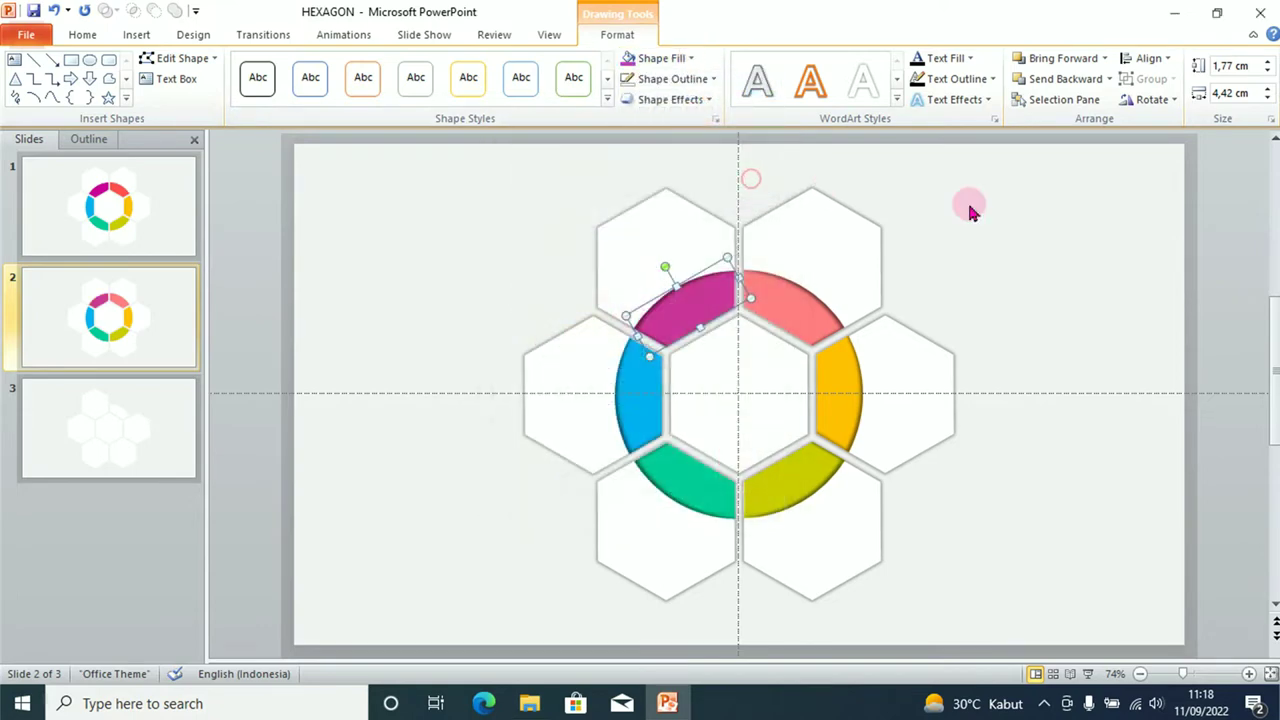
{"action": "left_click", "coordinate": [1054, 288]}
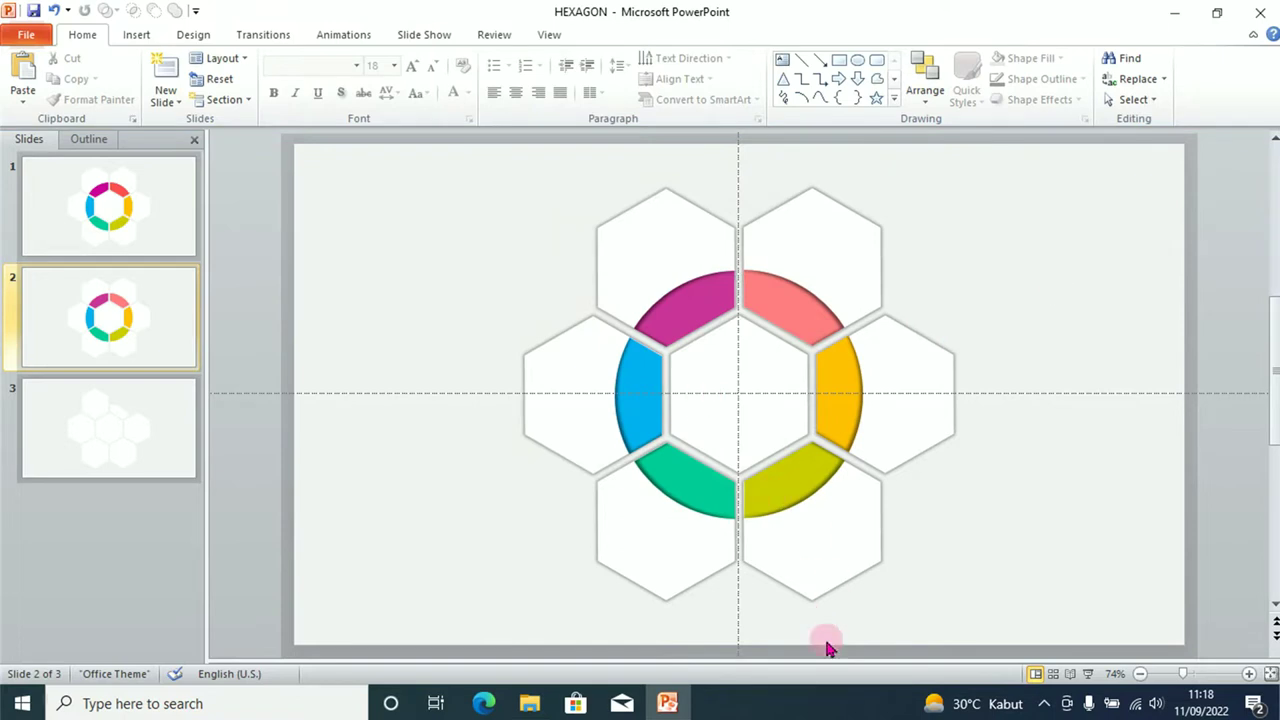